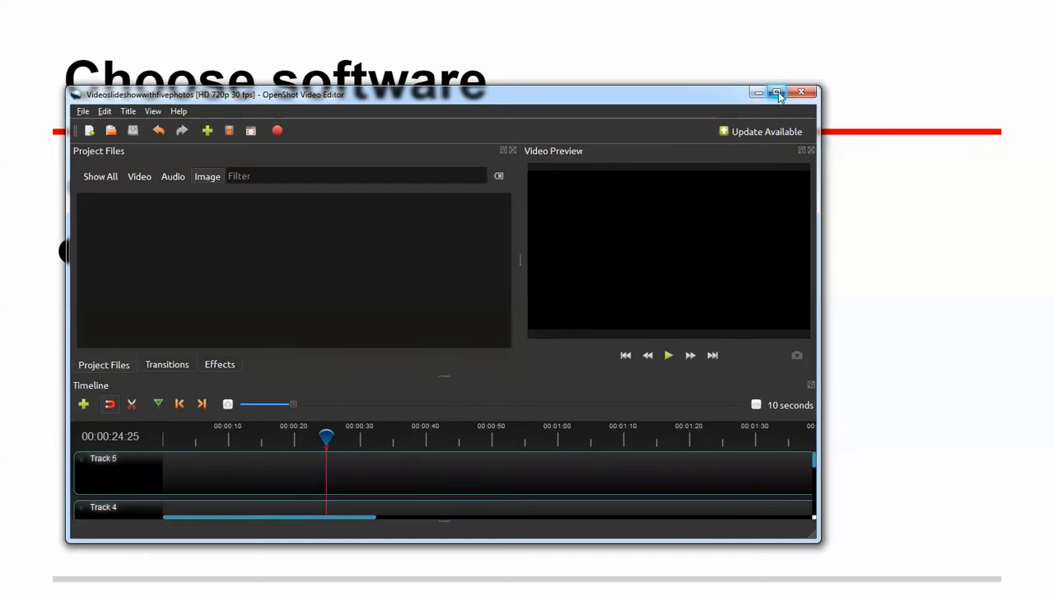
Import every image in the Video SlideShow Picture Assets folder except 001 RedSmall.JPG and 001 RedSmallPhotosshopEdit.psd.
{"action": "left_click", "coordinate": [776, 92]}
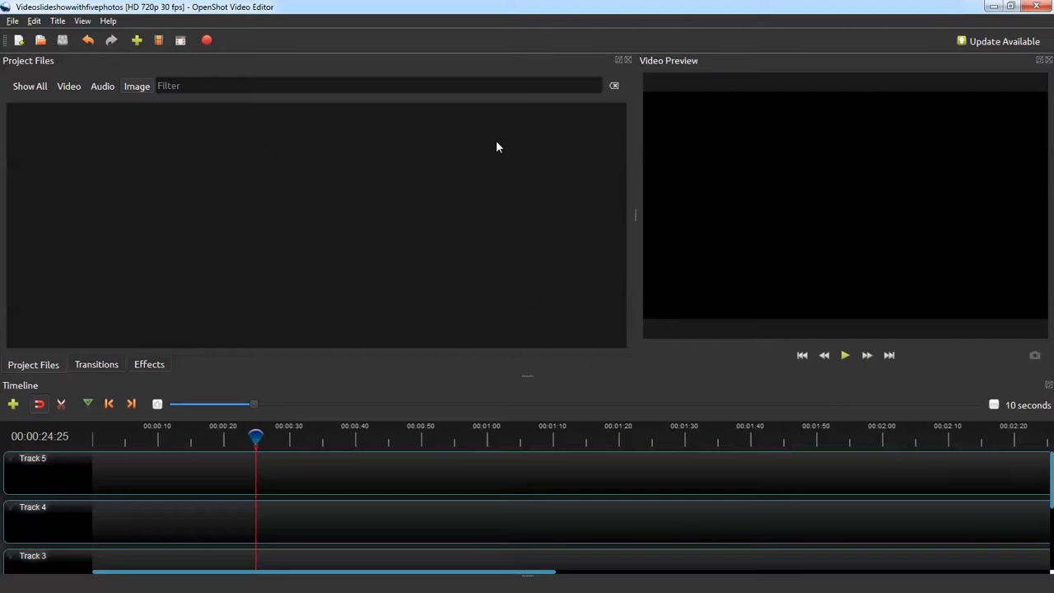
{"action": "left_click", "coordinate": [137, 41]}
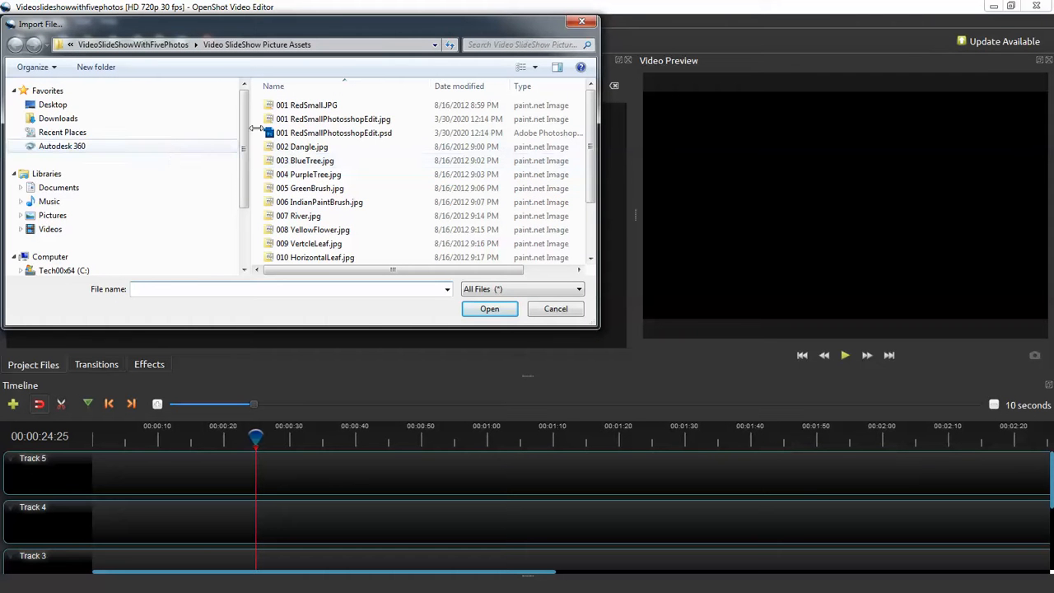
{"action": "left_click", "coordinate": [161, 46]}
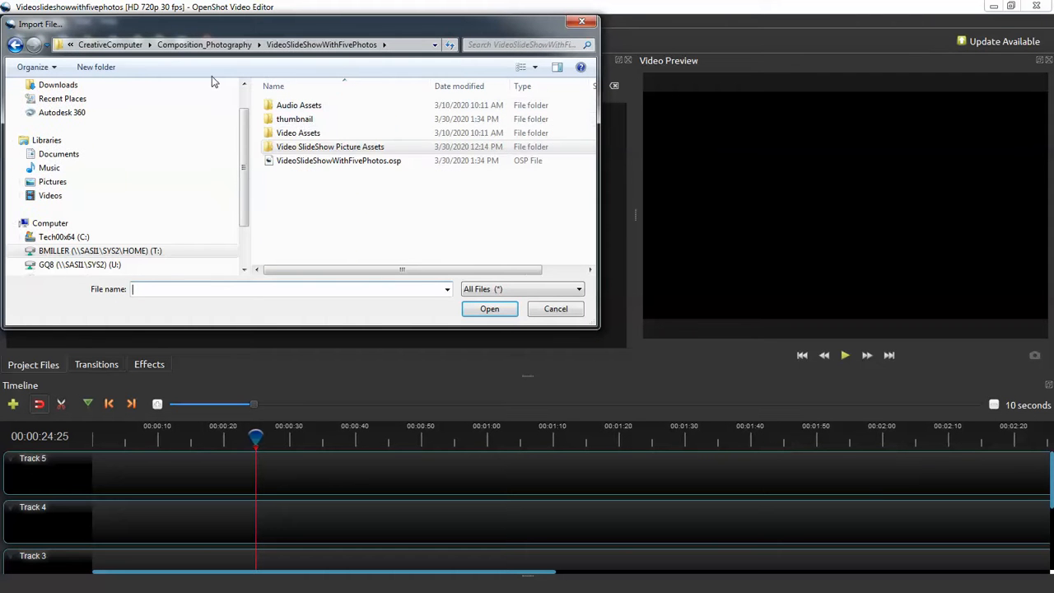
{"action": "double_click", "coordinate": [312, 151]}
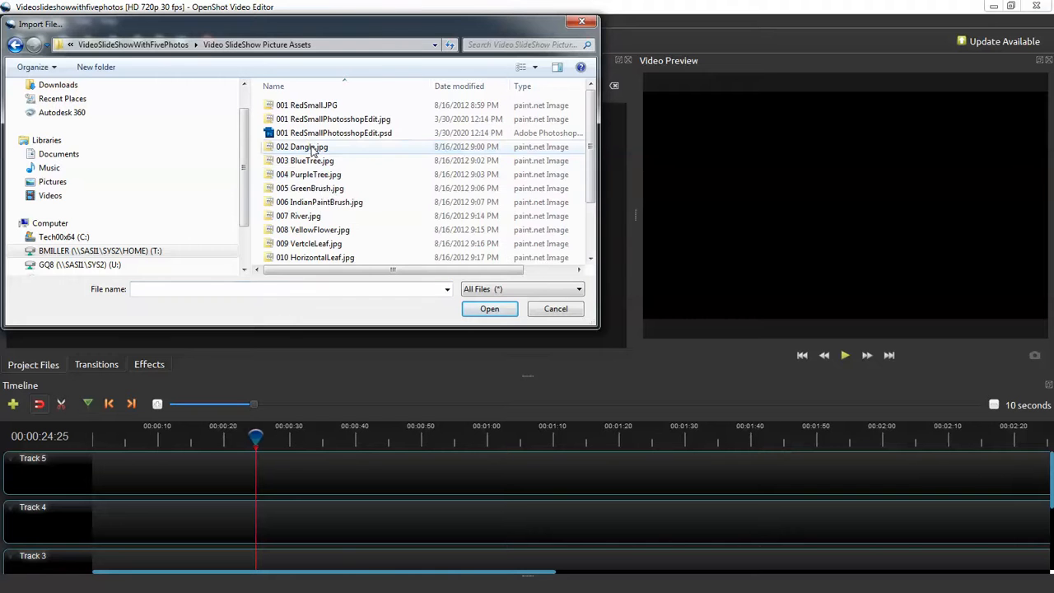
{"action": "key", "text": "ctrl+a"}
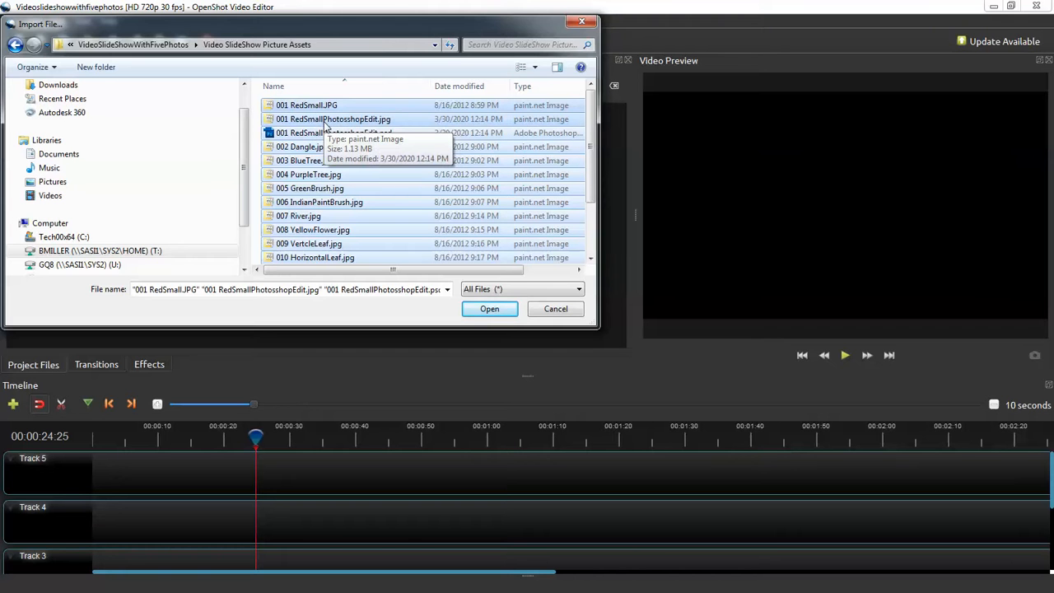
{"action": "left_click", "coordinate": [303, 107], "text": "ctrl"}
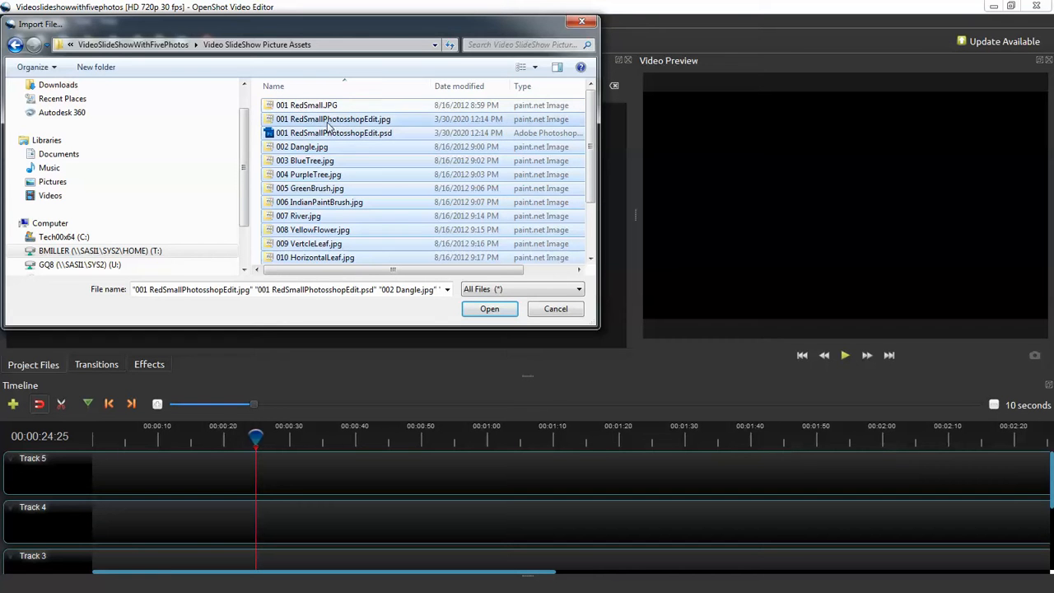
{"action": "left_click", "coordinate": [308, 135], "text": "ctrl"}
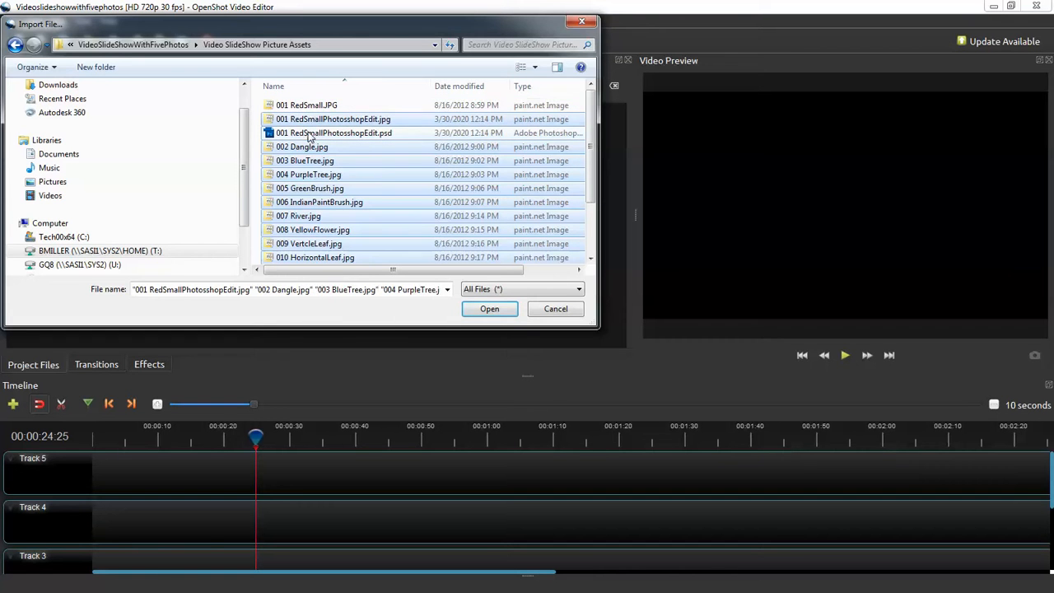
{"action": "left_click", "coordinate": [489, 309]}
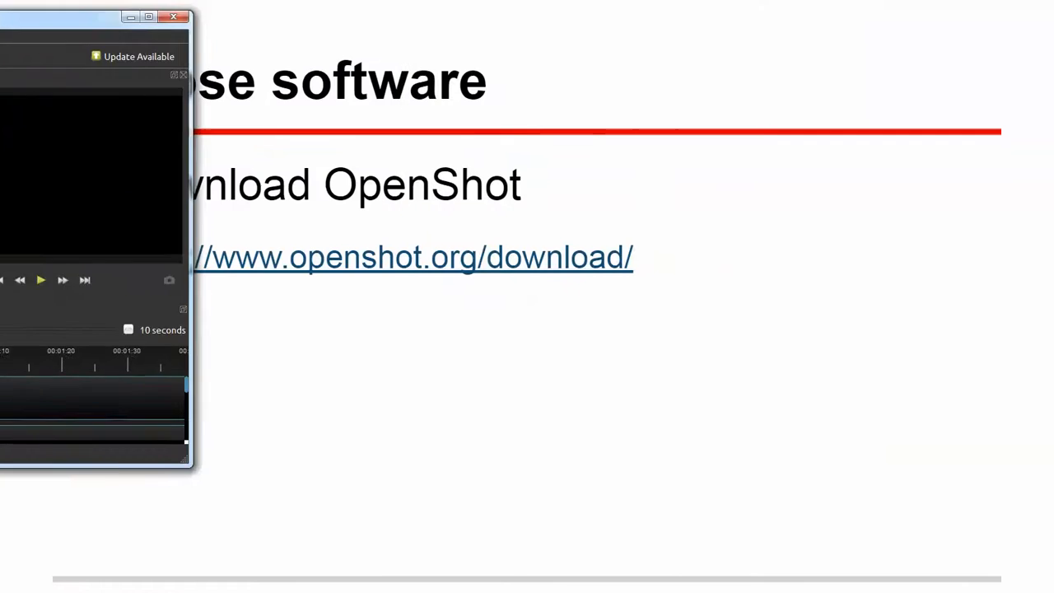
{"action": "left_click", "coordinate": [278, 366]}
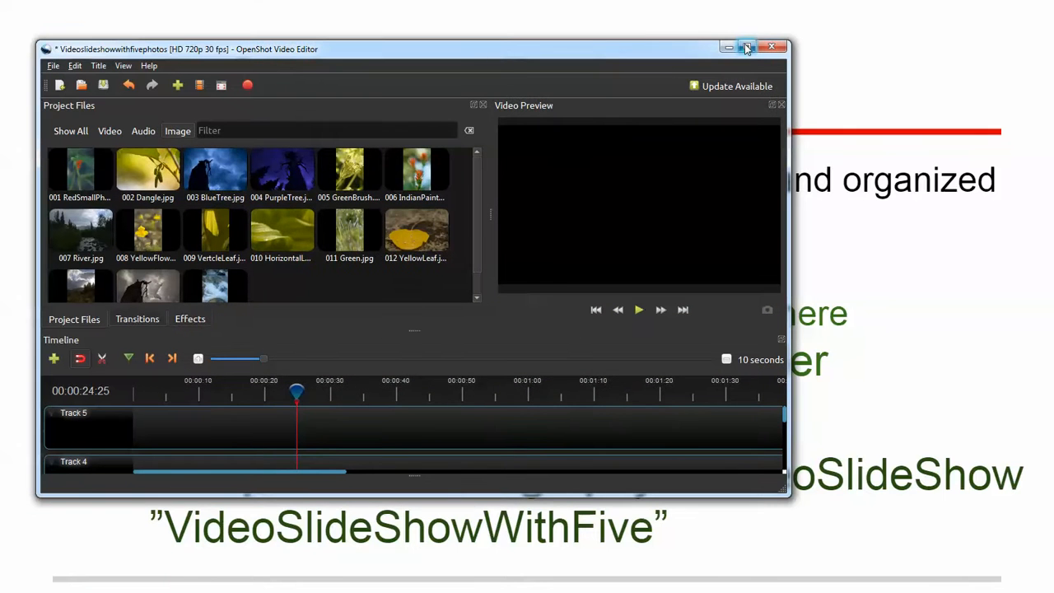
{"action": "left_click", "coordinate": [747, 47]}
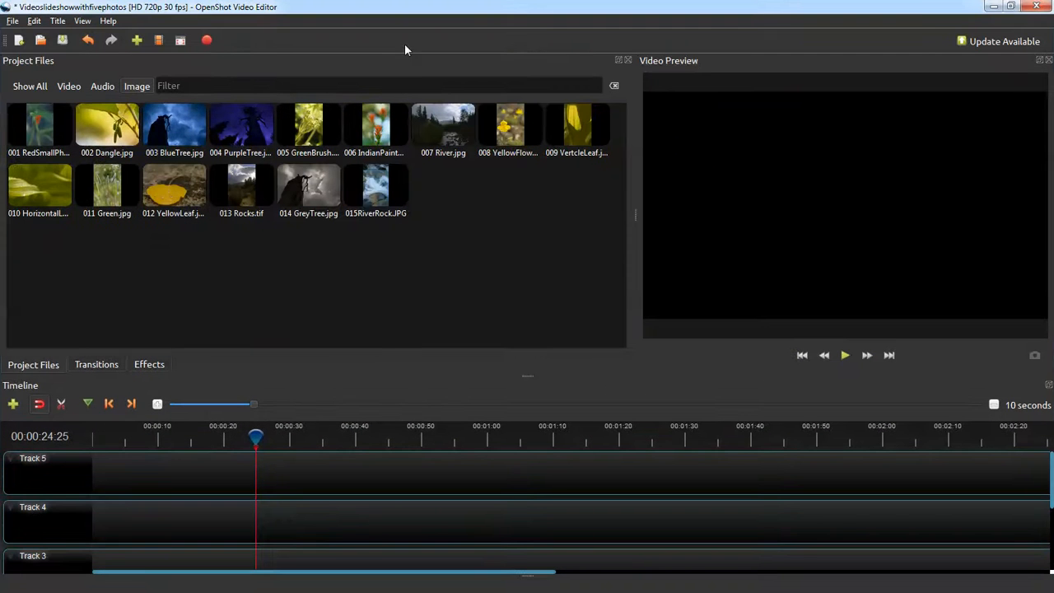
{"action": "left_click", "coordinate": [10, 22]}
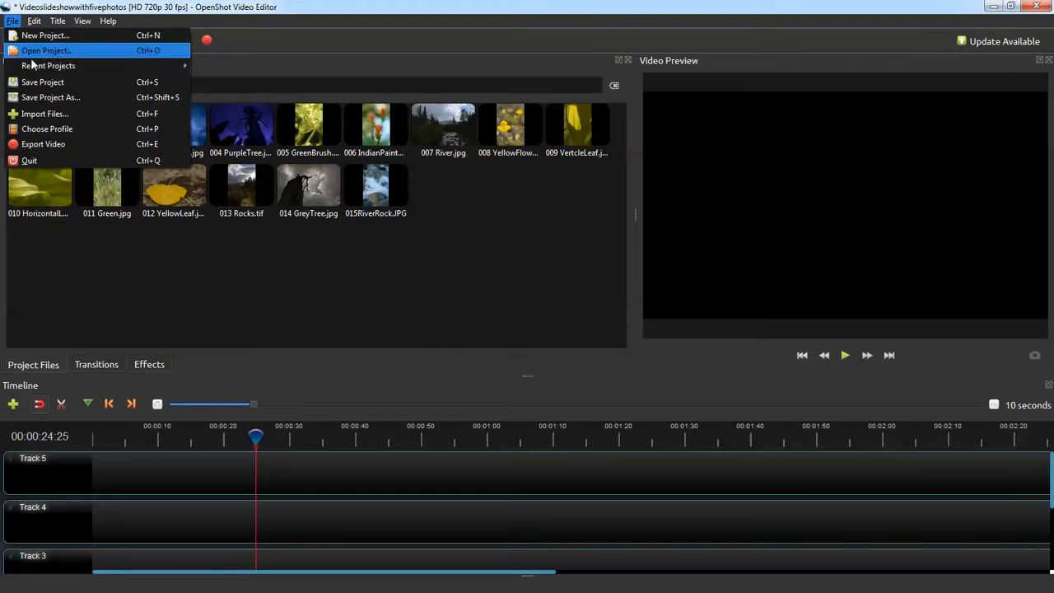
{"action": "left_click", "coordinate": [56, 99]}
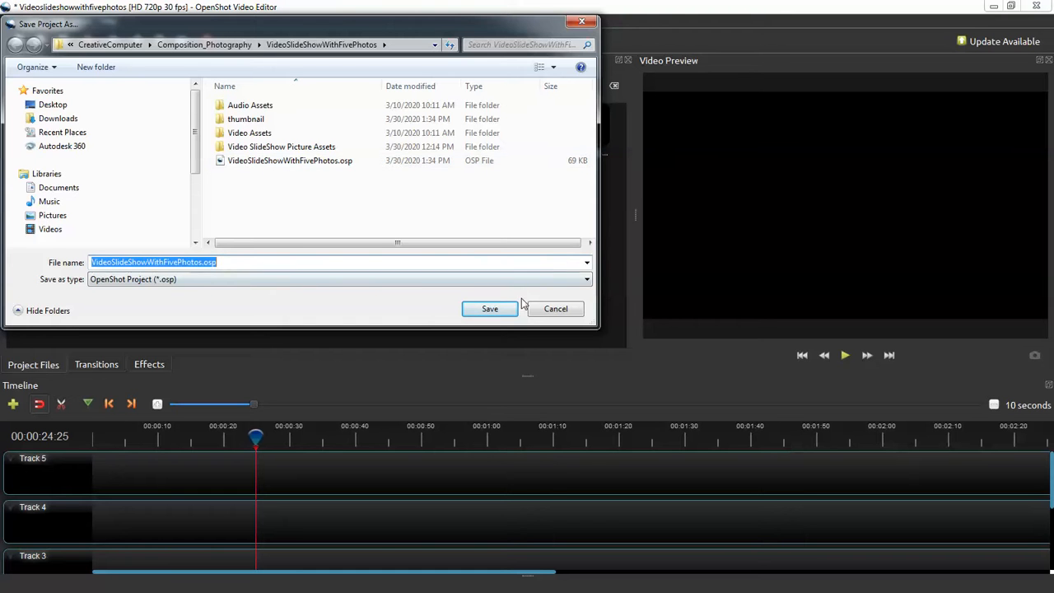
{"action": "left_click", "coordinate": [560, 314]}
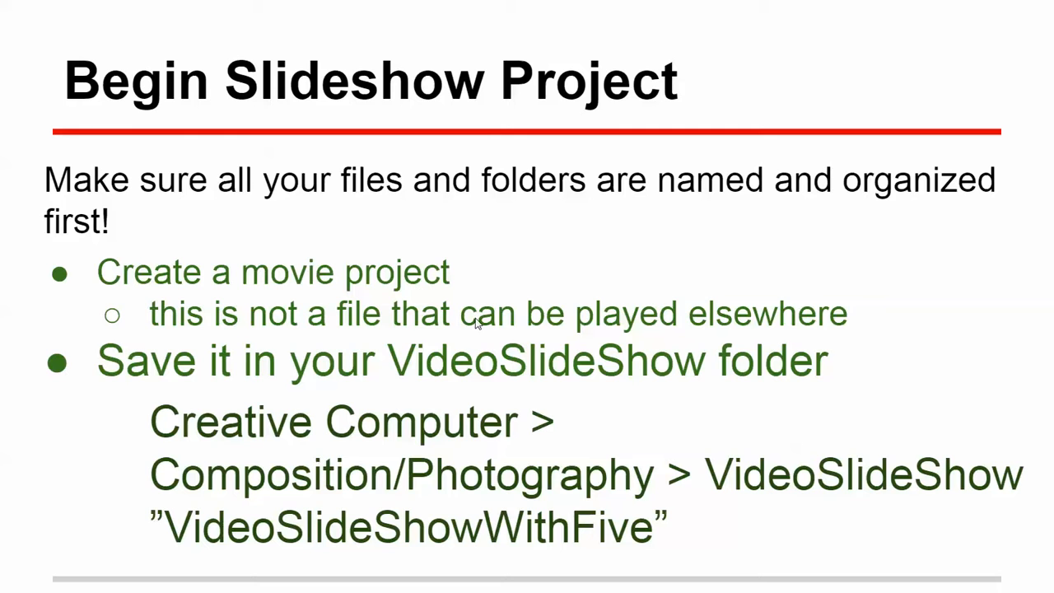
{"action": "left_click", "coordinate": [520, 325]}
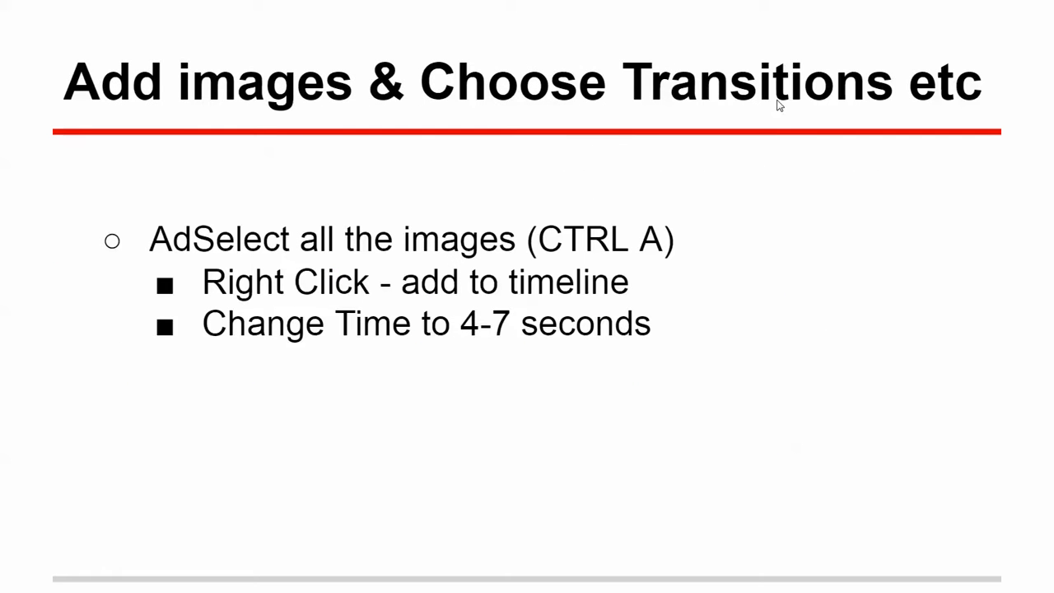
Return to the maximized OpenShot window and select 003 BlueTree.jpg and 004 PurpleTree.jpg in the project files.
{"action": "left_click_drag", "start_coordinate": [0, 27], "coordinate": [553, 27]}
{"action": "left_click", "coordinate": [776, 25]}
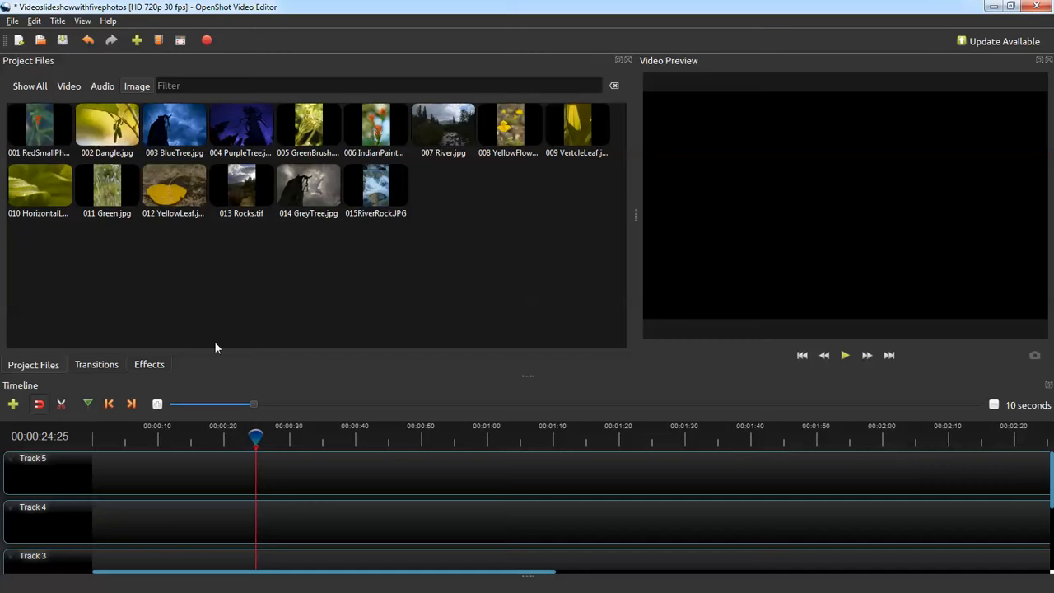
{"action": "left_click", "coordinate": [243, 153]}
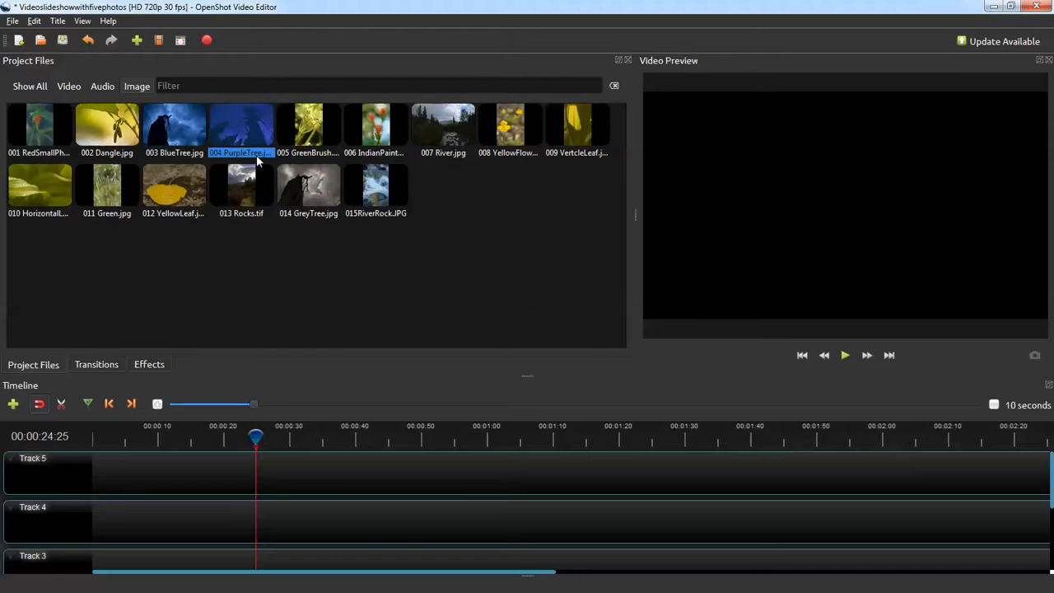
{"action": "left_click", "coordinate": [296, 145], "text": "ctrl"}
{"action": "left_click", "coordinate": [175, 146]}
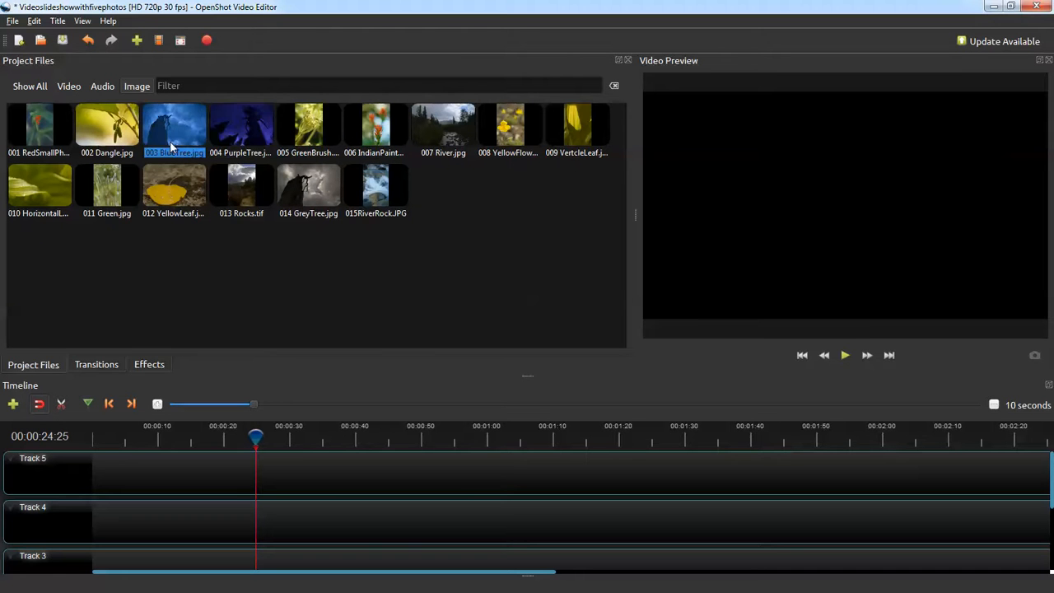
{"action": "left_click", "coordinate": [249, 141], "text": "ctrl"}
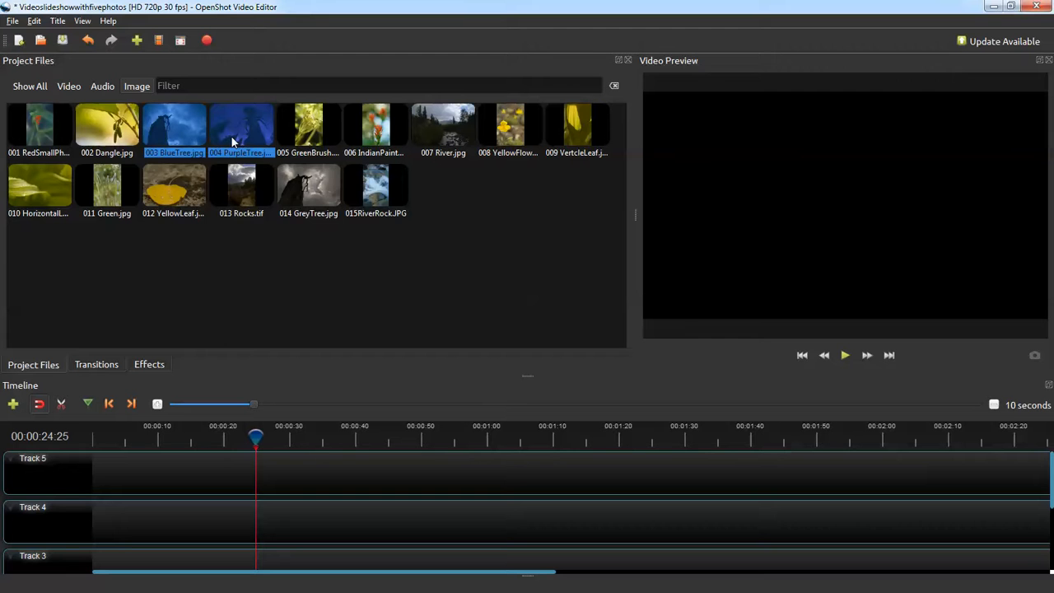
Add the two selected images to Track 5 of the timeline with start time 0 and an image length of 5 seconds.
{"action": "right_click", "coordinate": [233, 141]}
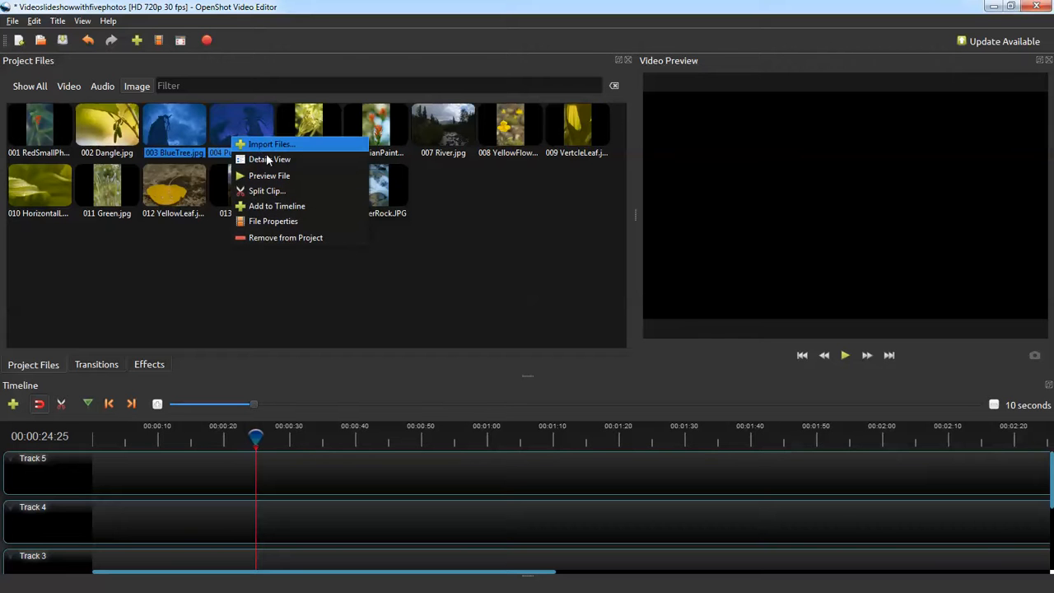
{"action": "left_click", "coordinate": [287, 205]}
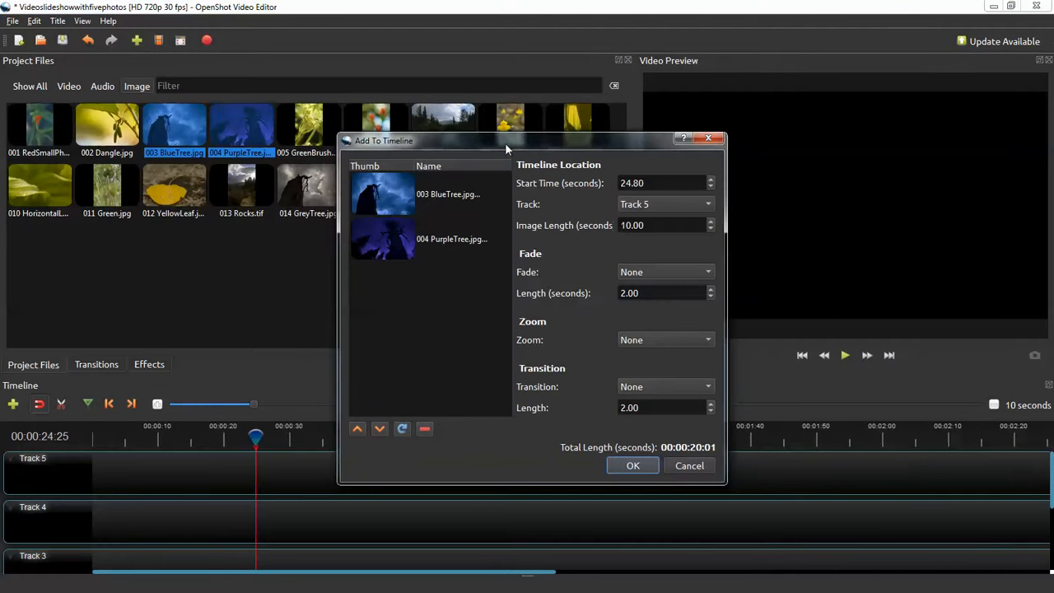
{"action": "left_click_drag", "start_coordinate": [505, 142], "coordinate": [651, 92]}
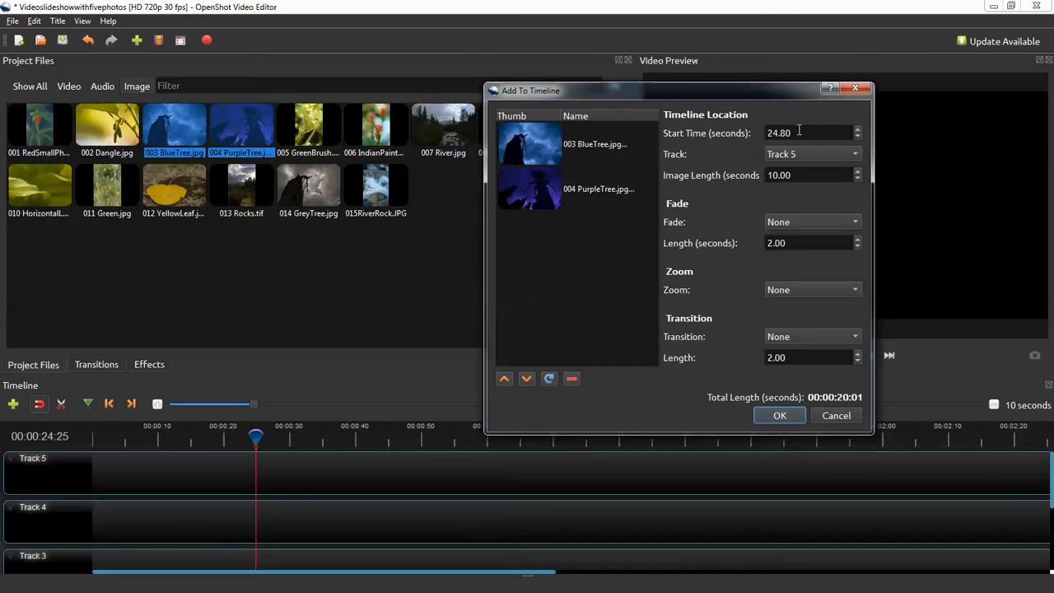
{"action": "left_click_drag", "start_coordinate": [799, 131], "coordinate": [744, 137]}
{"action": "type", "text": "0"}
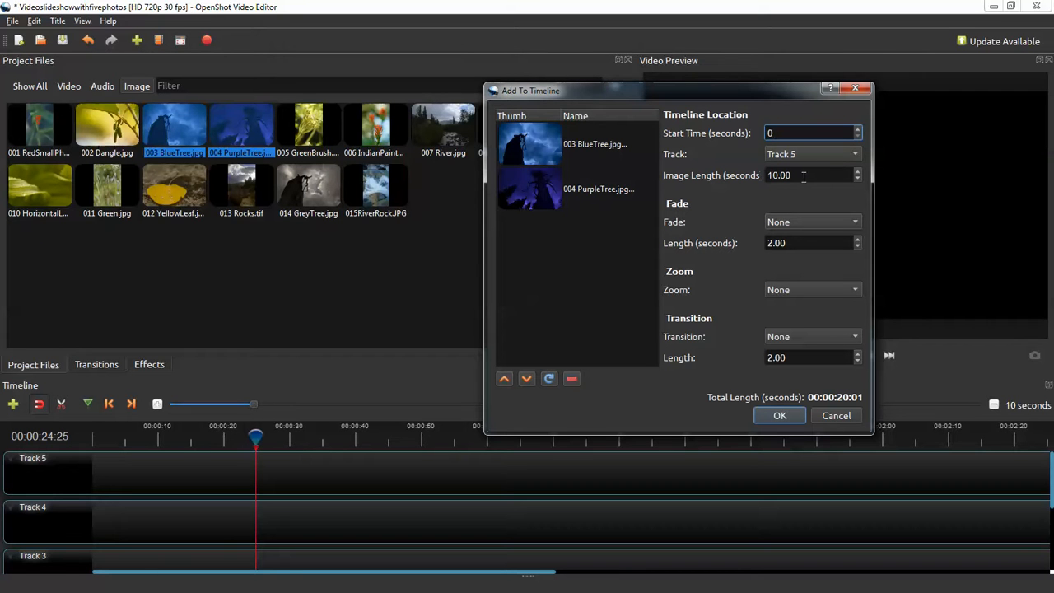
{"action": "left_click_drag", "start_coordinate": [803, 176], "coordinate": [768, 175]}
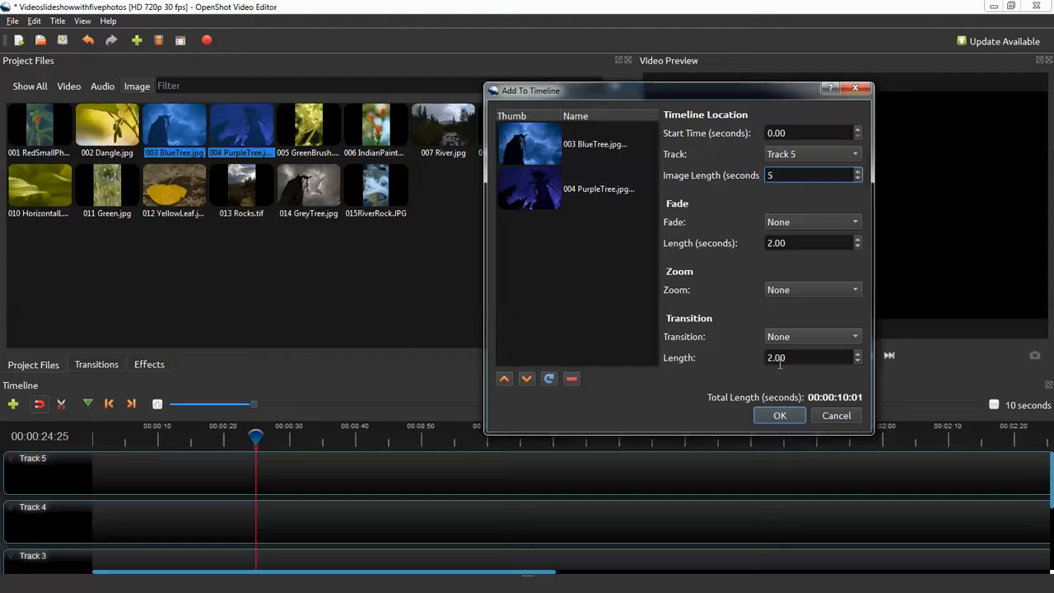
{"action": "left_click", "coordinate": [786, 417]}
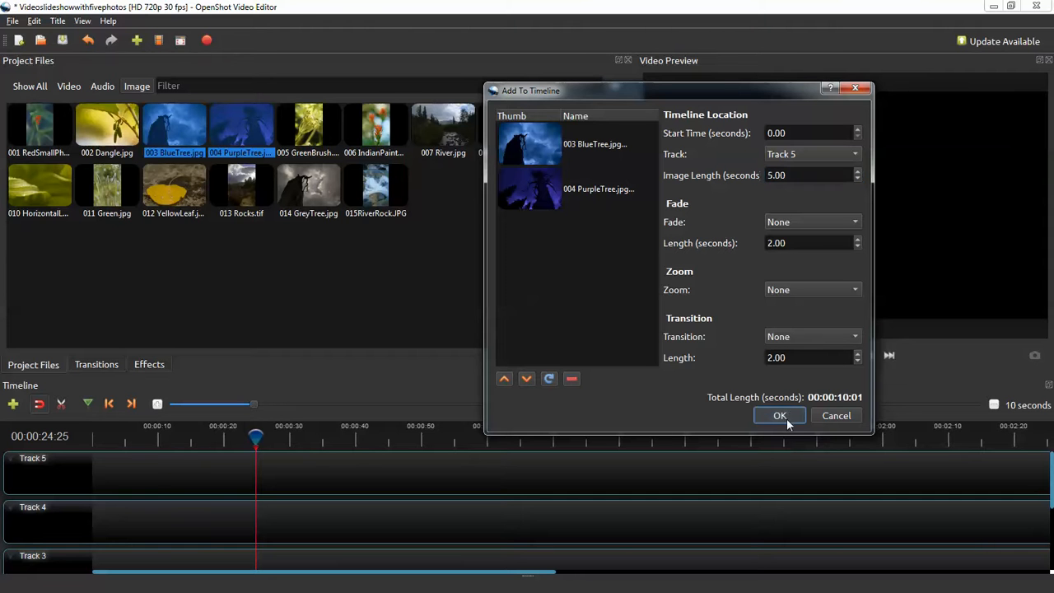
{"action": "left_click", "coordinate": [760, 416]}
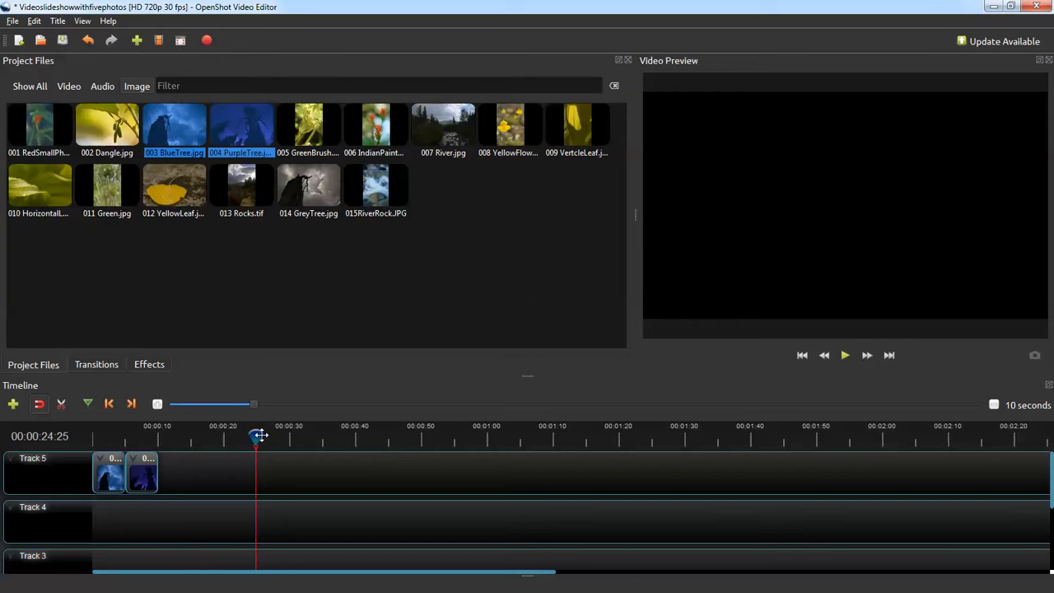
Play the timeline preview from the beginning into the second image, then stop playback.
{"action": "left_click_drag", "start_coordinate": [255, 436], "coordinate": [92, 437]}
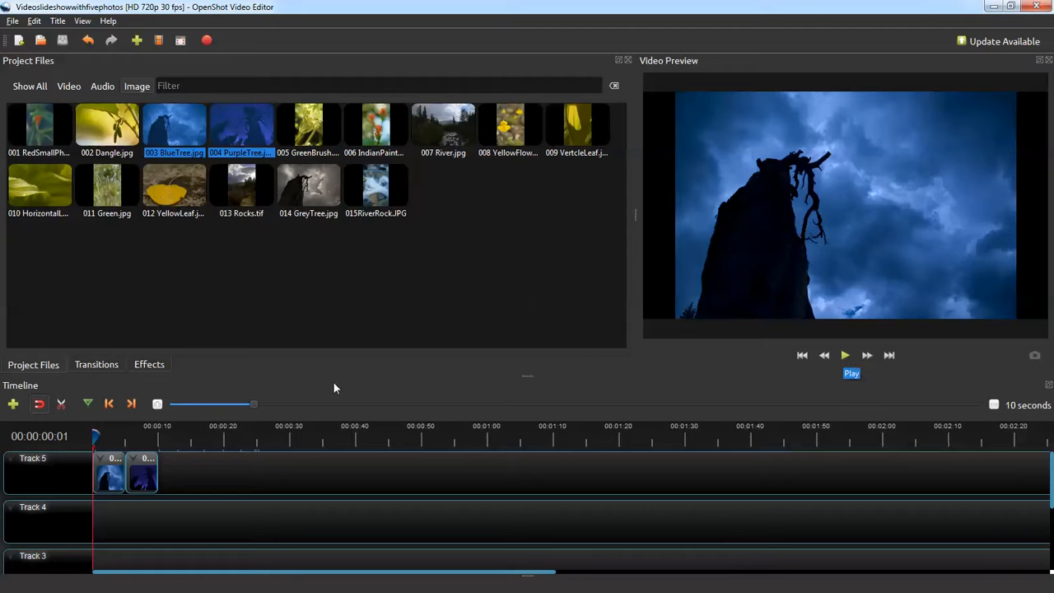
{"action": "mouse_move", "coordinate": [94, 438]}
{"action": "left_mouse_down"}
{"action": "mouse_move", "coordinate": [114, 442]}
{"action": "mouse_move", "coordinate": [94, 438]}
{"action": "left_mouse_up"}
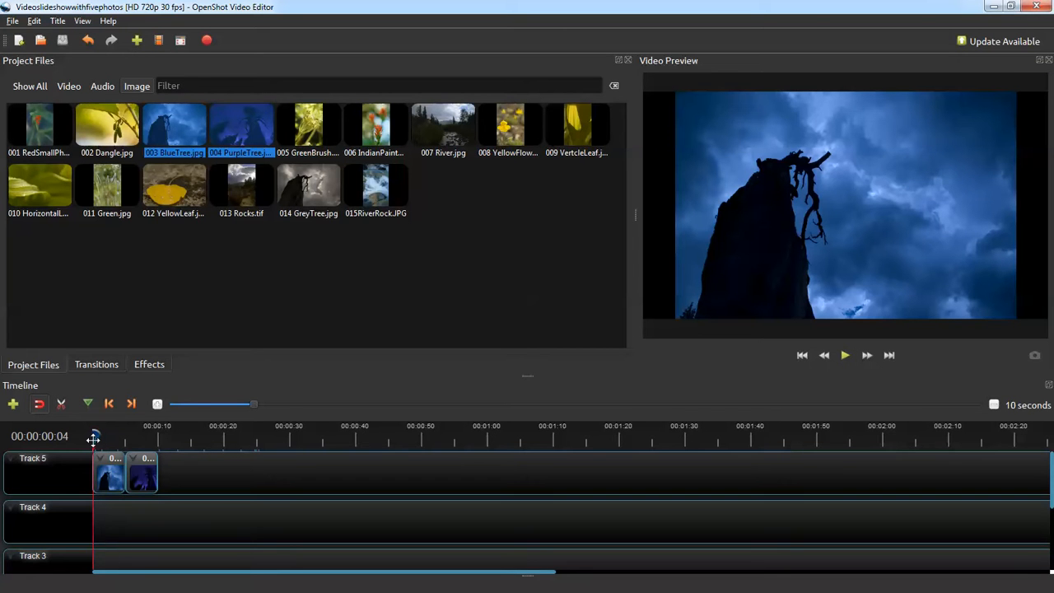
{"action": "left_click", "coordinate": [846, 356]}
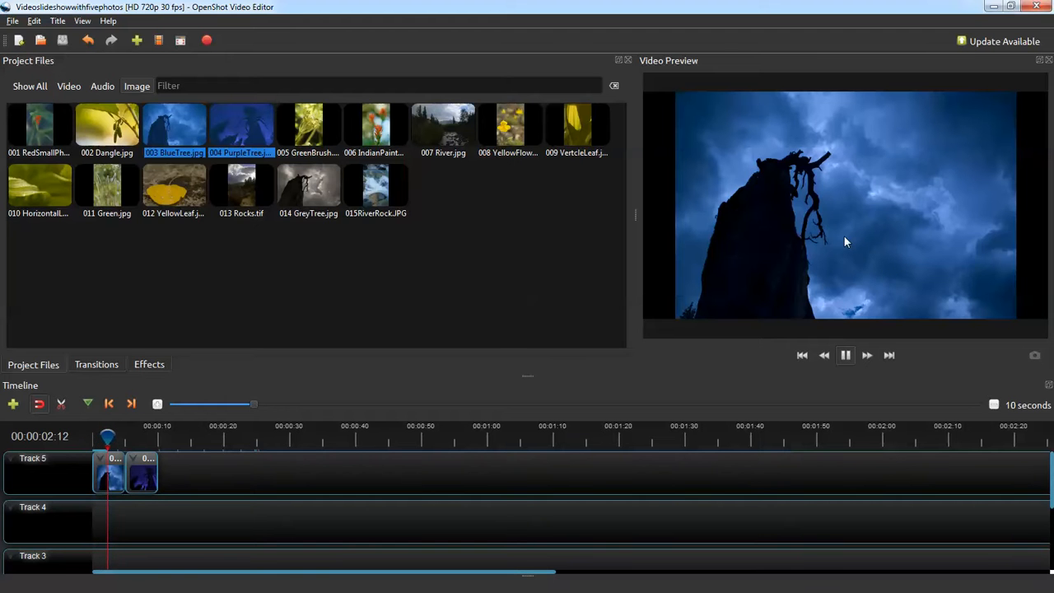
{"action": "left_click", "coordinate": [846, 355]}
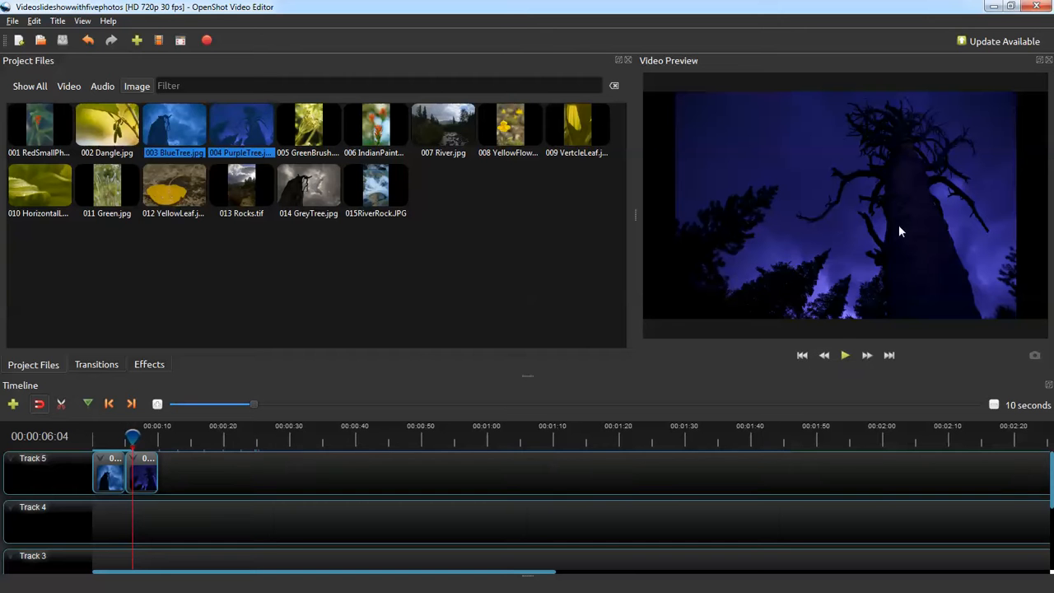
Remove the blue tree and purple tree clips from Track 5.
{"action": "left_click", "coordinate": [110, 469]}
{"action": "right_click", "coordinate": [147, 474]}
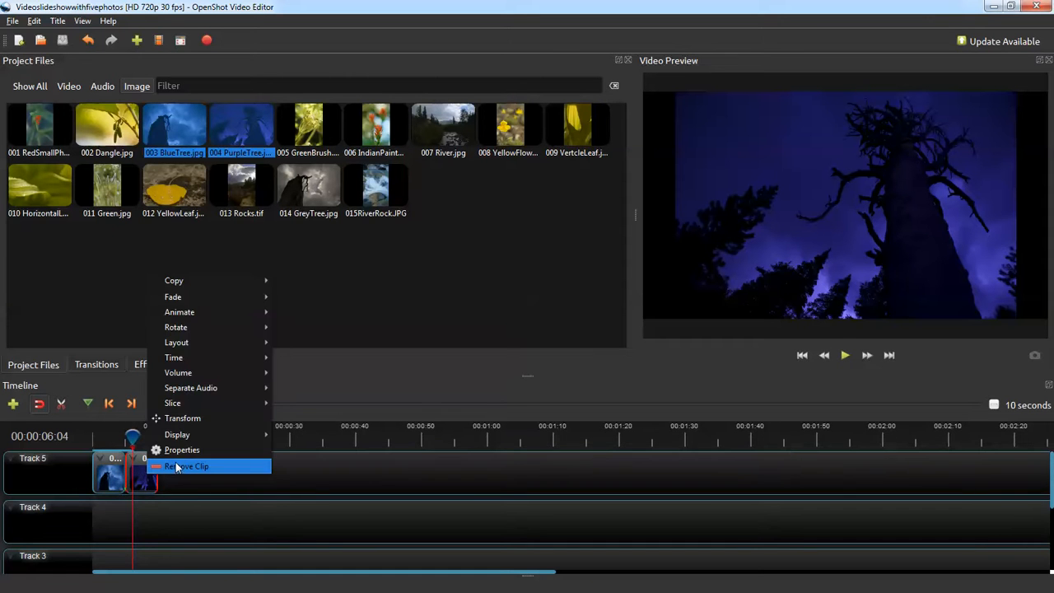
{"action": "left_click", "coordinate": [175, 468]}
{"action": "right_click", "coordinate": [131, 479]}
{"action": "left_click", "coordinate": [144, 468]}
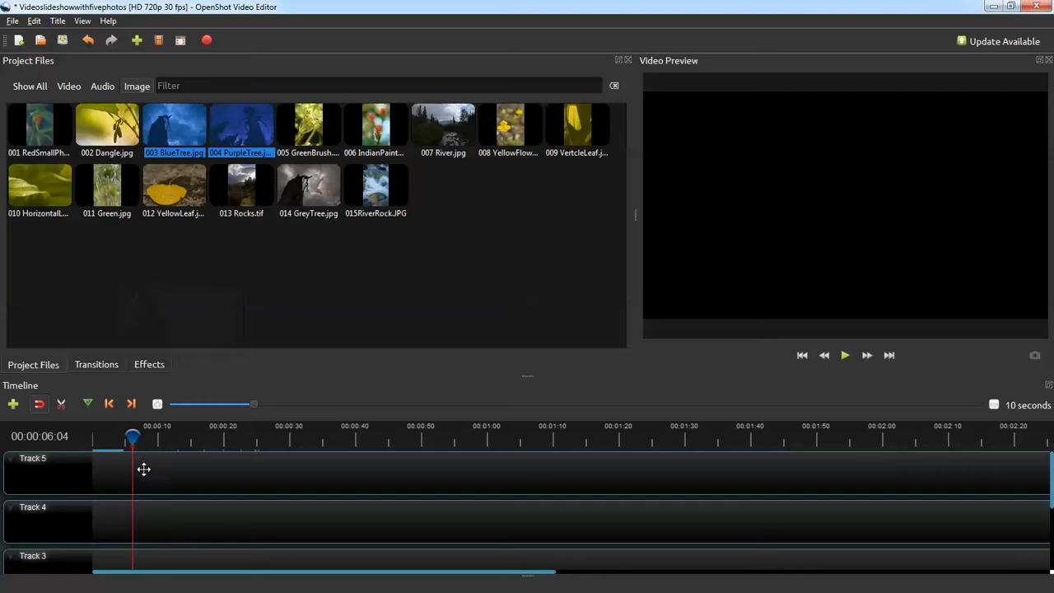
Open the timeline import settings for the two selected tree images and set start time 0 and image length 5 seconds.
{"action": "right_click", "coordinate": [220, 128]}
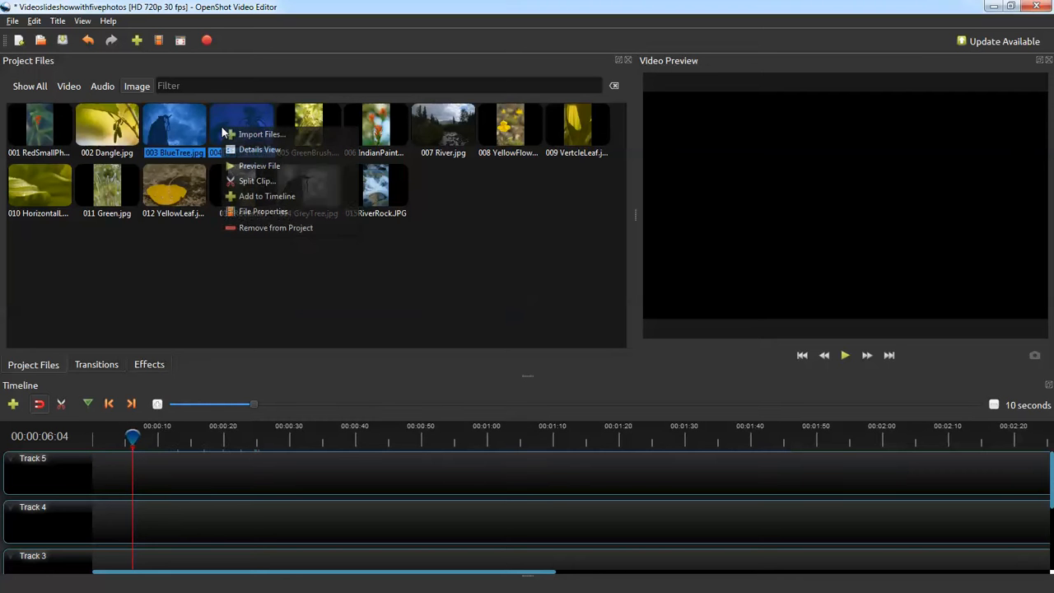
{"action": "left_click", "coordinate": [262, 198]}
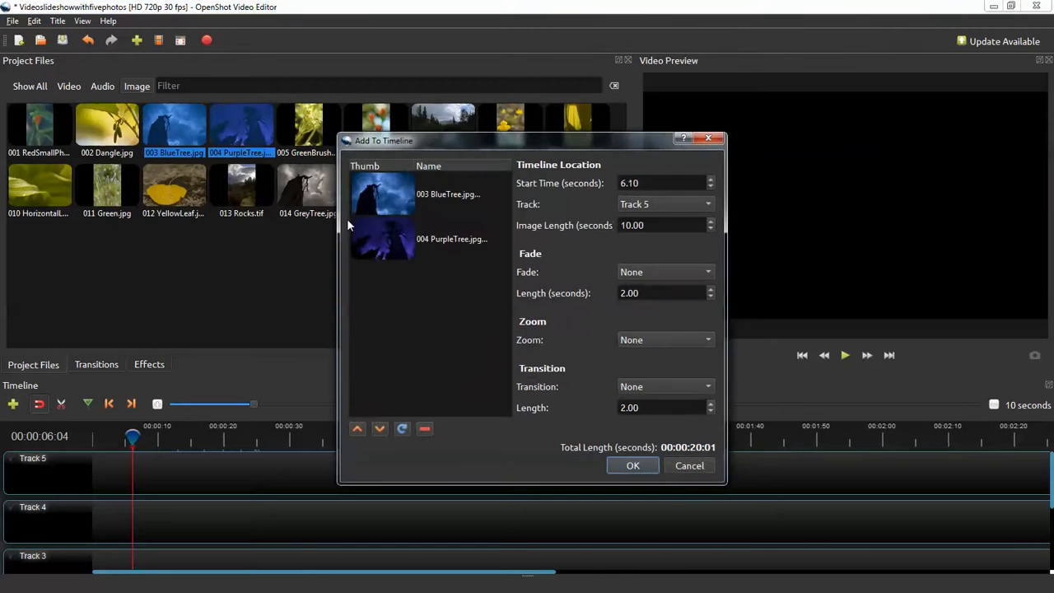
{"action": "left_click_drag", "start_coordinate": [658, 185], "coordinate": [618, 183]}
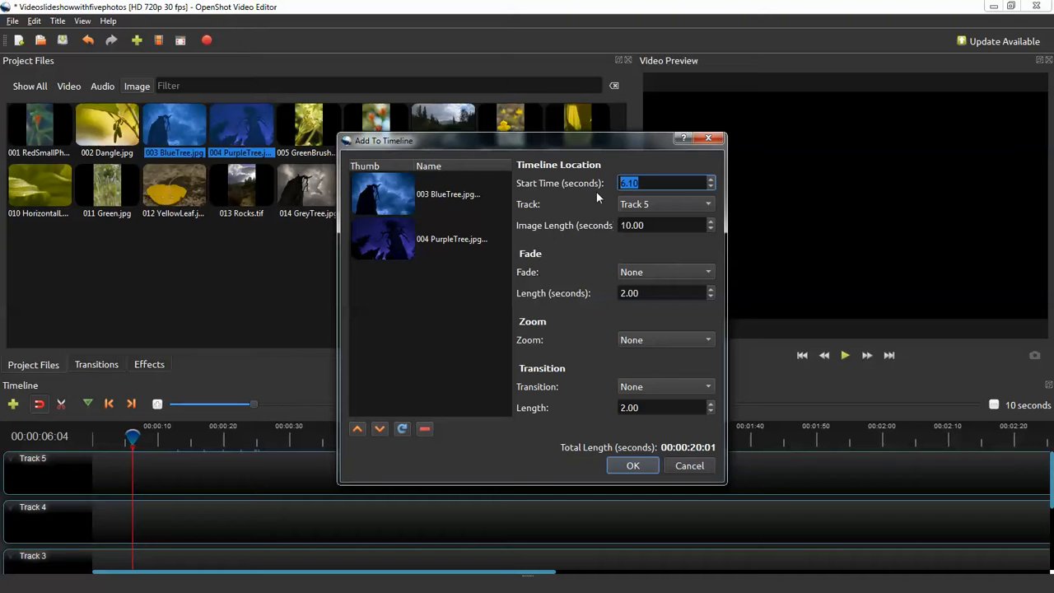
{"action": "type", "text": "0"}
{"action": "left_click_drag", "start_coordinate": [684, 229], "coordinate": [574, 225]}
{"action": "type", "text": "5"}
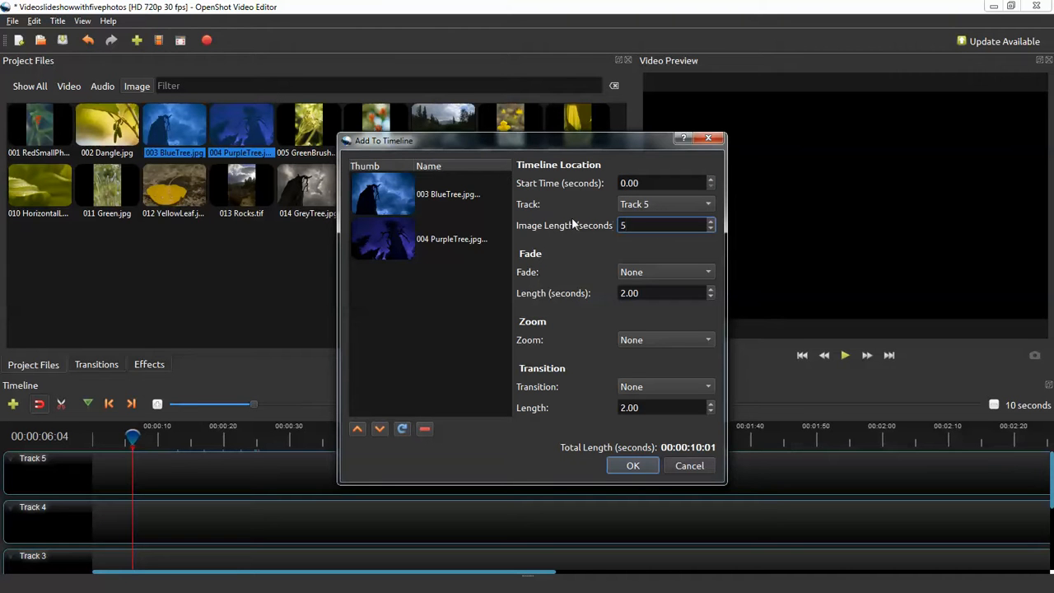
Apply a Fade In & Out of 1 second and add both images to Track 5.
{"action": "left_click", "coordinate": [704, 274]}
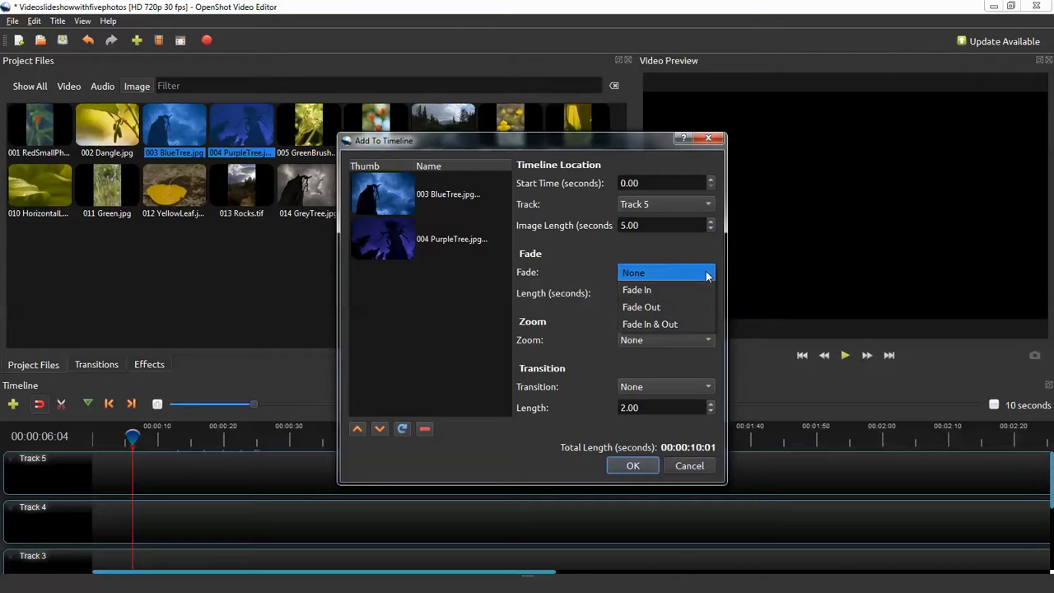
{"action": "left_click", "coordinate": [679, 324]}
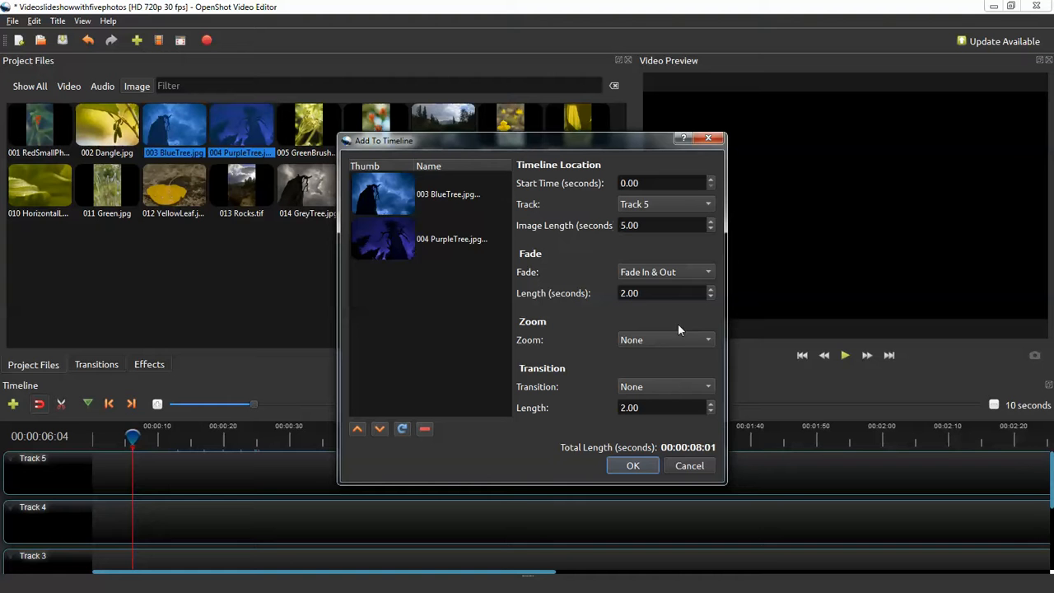
{"action": "left_click", "coordinate": [710, 288]}
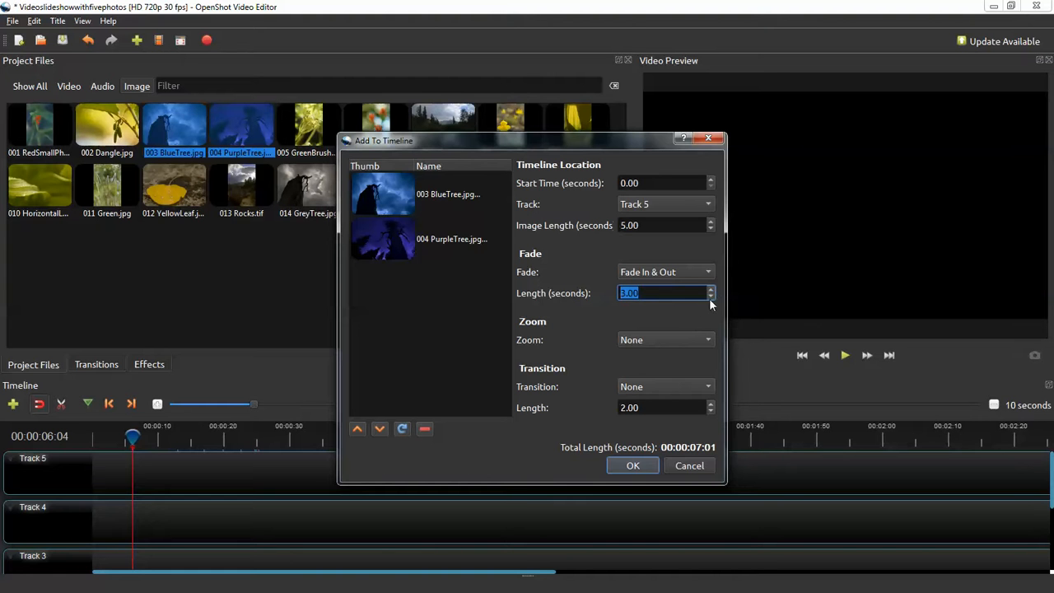
{"action": "left_click", "coordinate": [710, 296]}
{"action": "left_click", "coordinate": [710, 296]}
{"action": "left_click", "coordinate": [637, 464]}
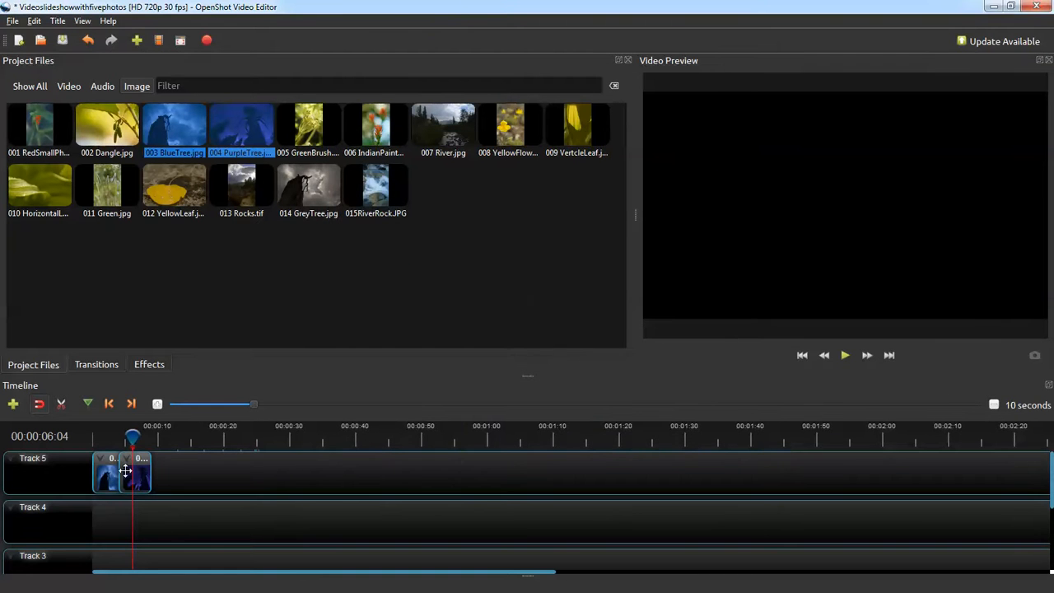
Play the timeline preview from the beginning through the fade between the two images, then pause it.
{"action": "left_click_drag", "start_coordinate": [134, 437], "coordinate": [94, 437]}
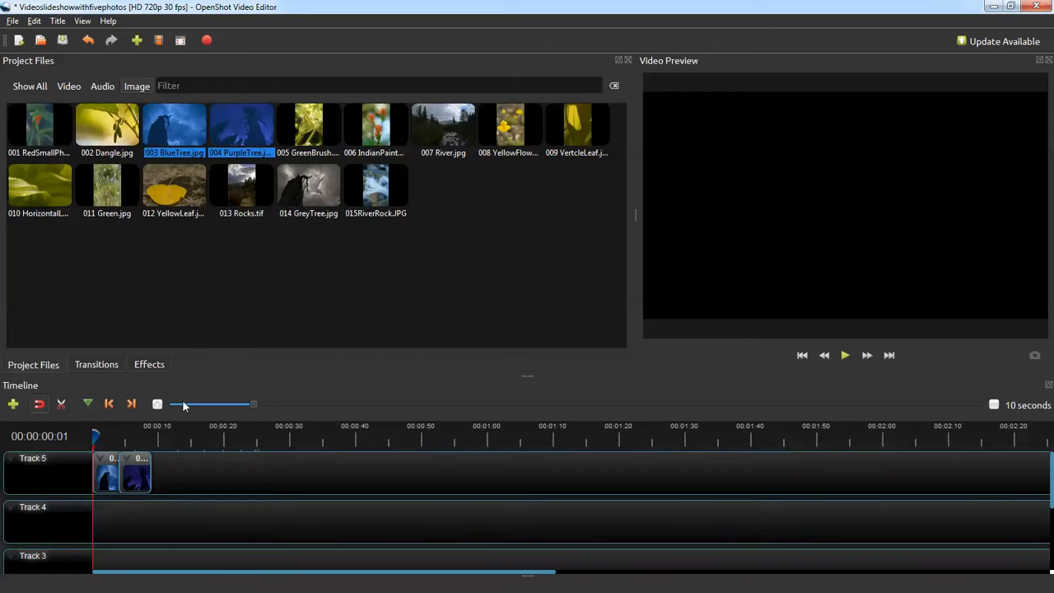
{"action": "left_click", "coordinate": [845, 355]}
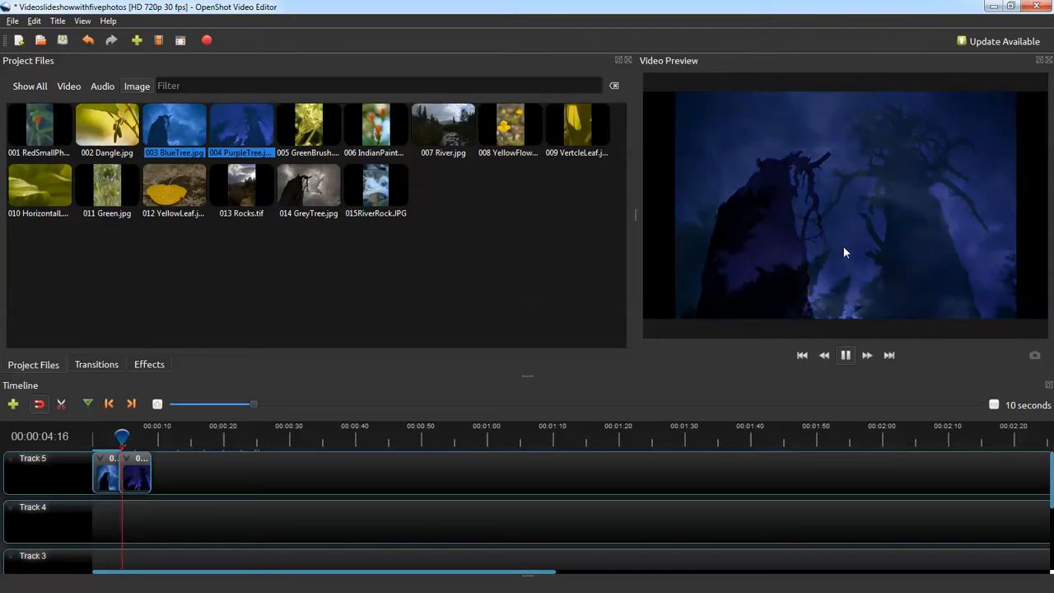
{"action": "left_click", "coordinate": [845, 355]}
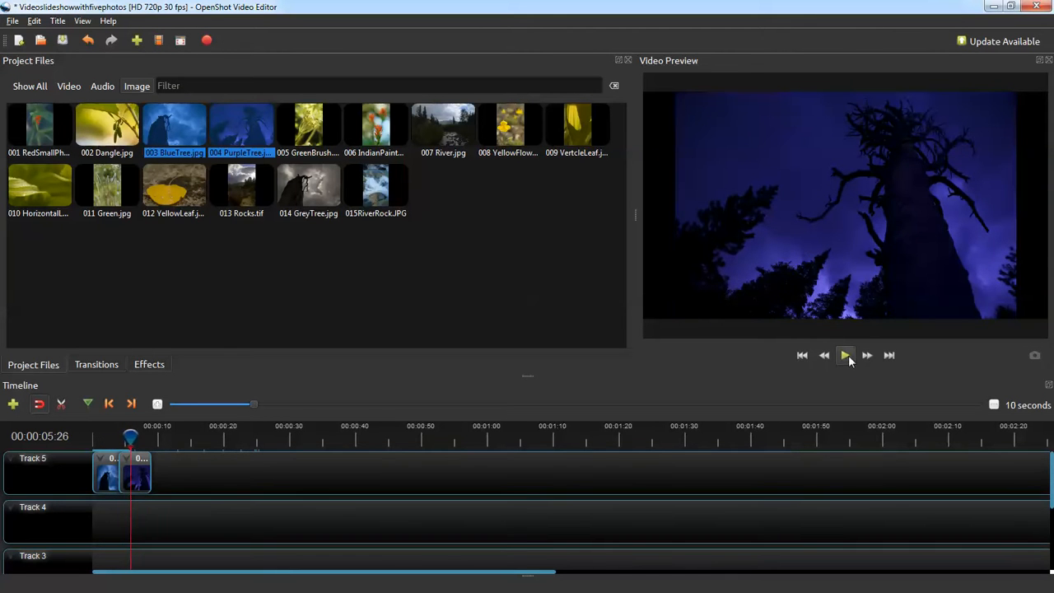
Remove the blue tree and purple tree clips from Track 5.
{"action": "right_click", "coordinate": [108, 472]}
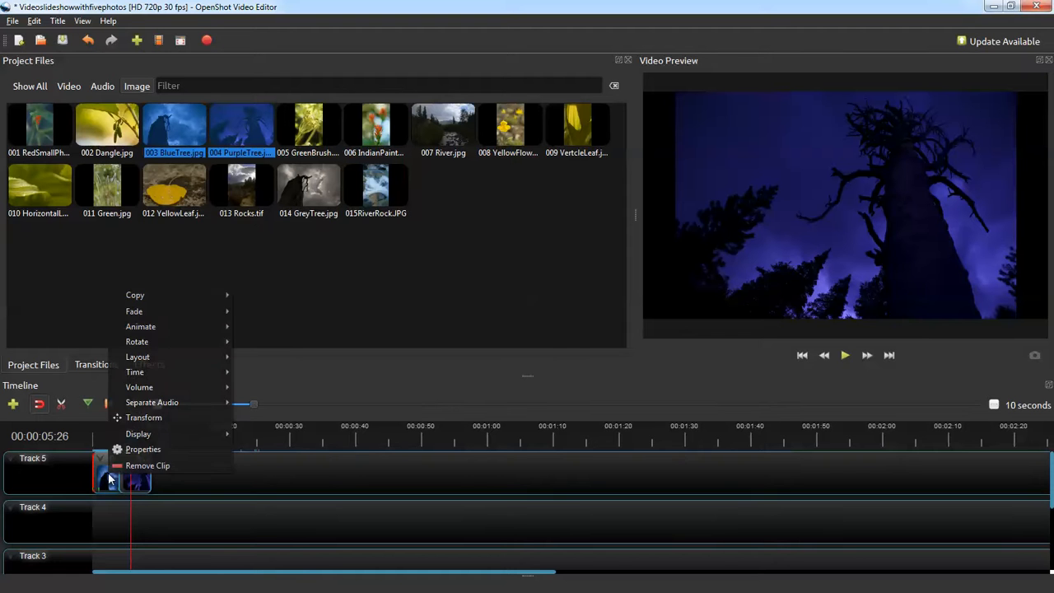
{"action": "left_click", "coordinate": [149, 464]}
{"action": "right_click", "coordinate": [137, 477]}
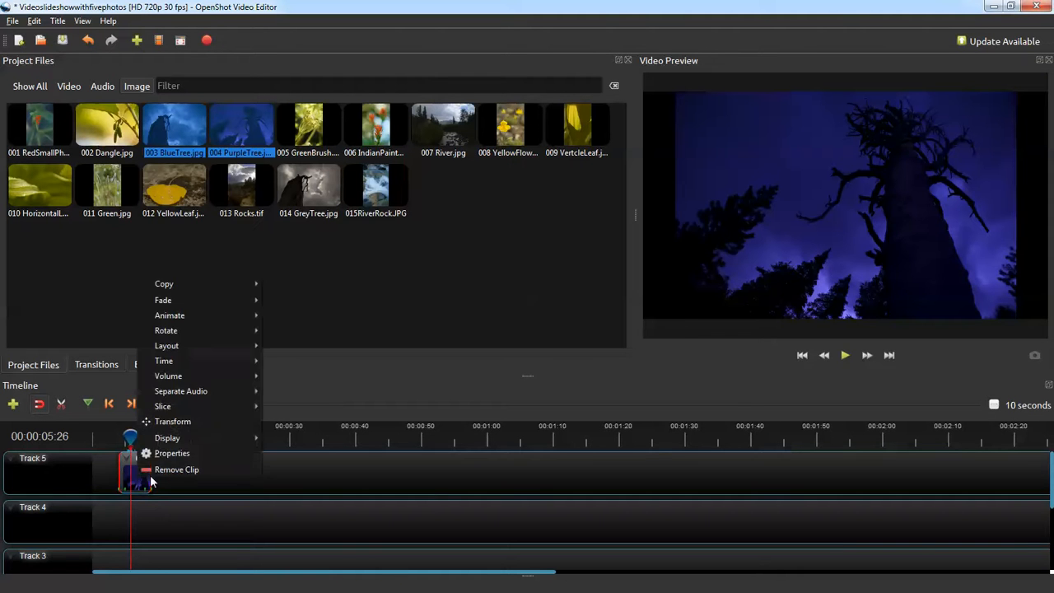
{"action": "left_click", "coordinate": [167, 470]}
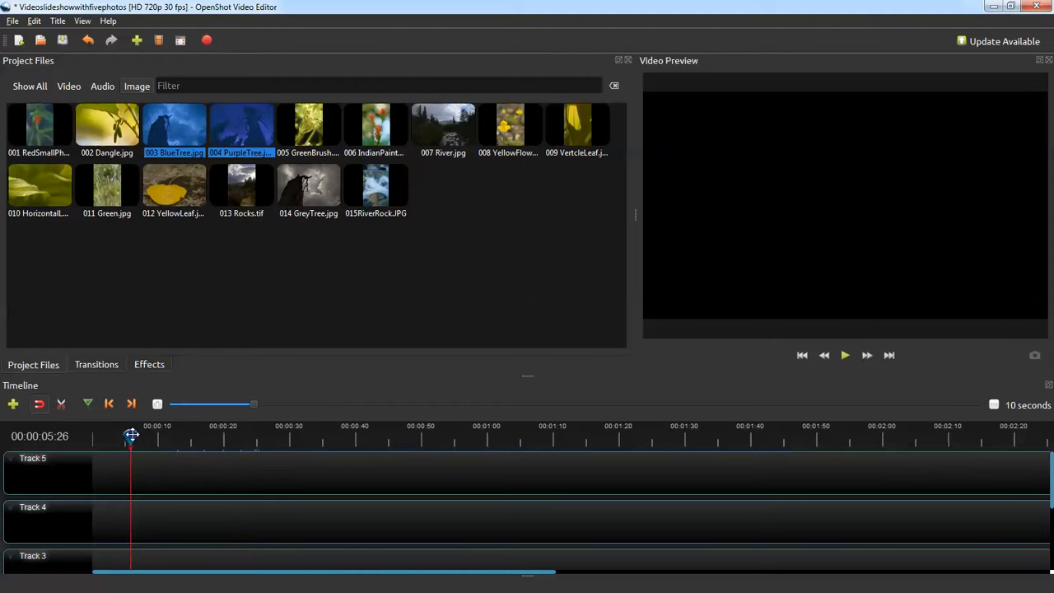
Return the playhead to the start and set a 5-second image length for adding the two selected images to the timeline.
{"action": "left_click_drag", "start_coordinate": [130, 437], "coordinate": [85, 437]}
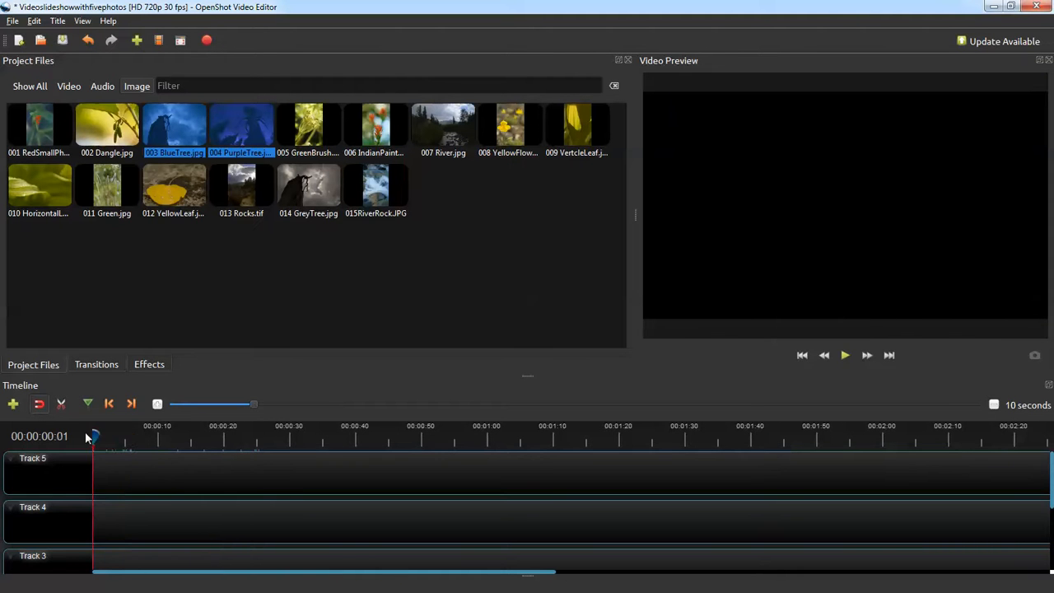
{"action": "right_click", "coordinate": [176, 121]}
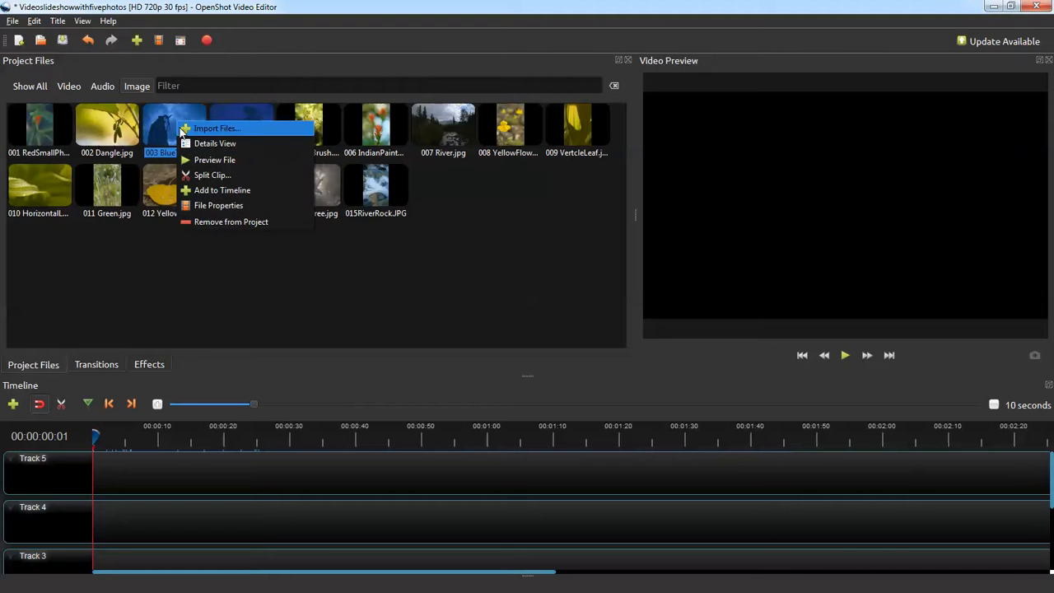
{"action": "left_click", "coordinate": [226, 190]}
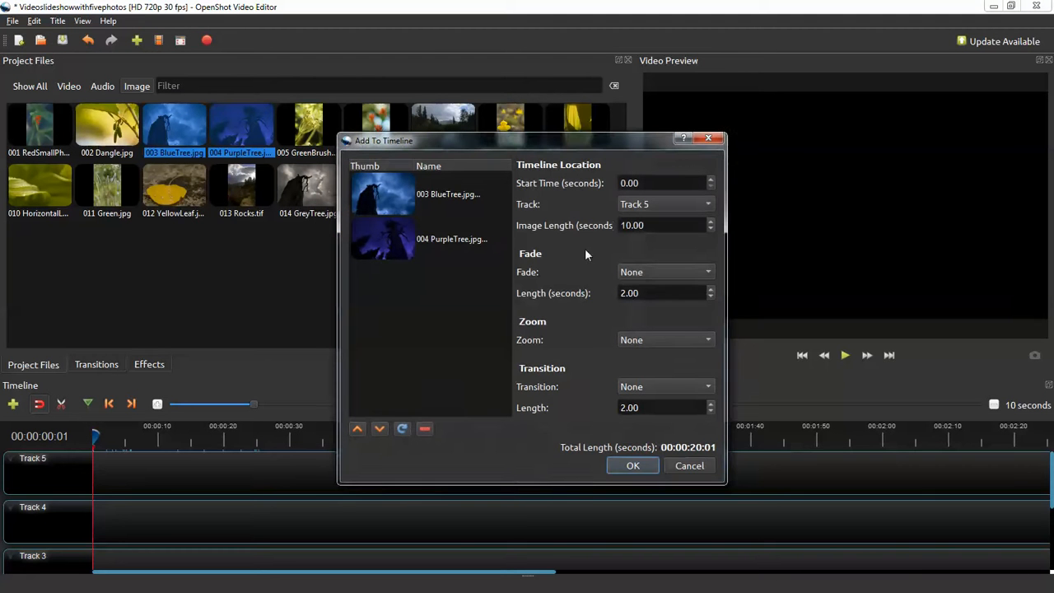
{"action": "double_click", "coordinate": [659, 225]}
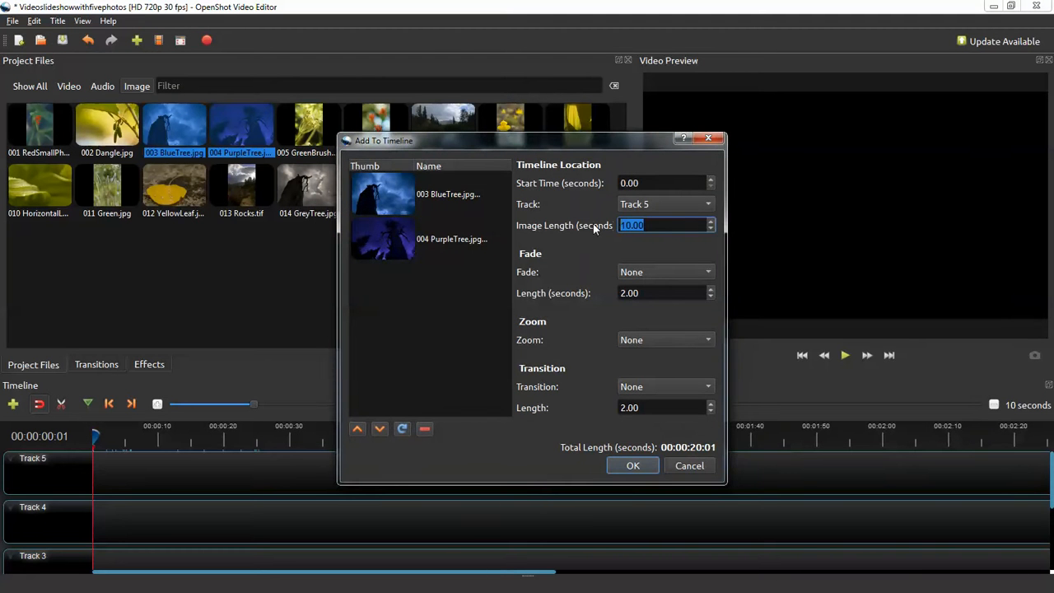
{"action": "type", "text": "5"}
Set the fade for the two images to Fade In & Out with a length of 1 second.
{"action": "left_click", "coordinate": [704, 275]}
{"action": "left_click", "coordinate": [684, 324]}
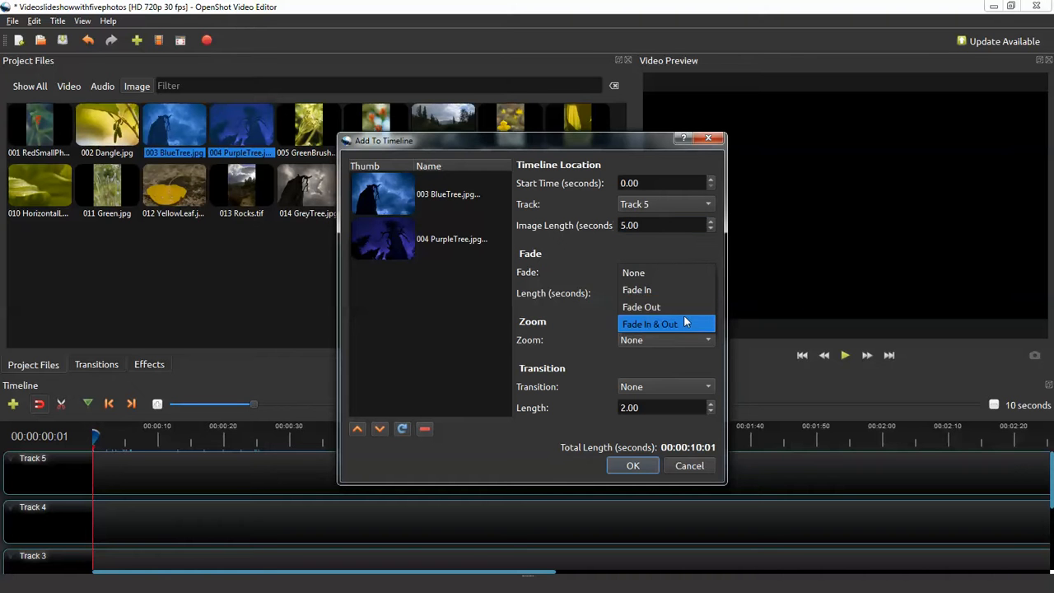
{"action": "left_click", "coordinate": [713, 289]}
{"action": "left_click", "coordinate": [712, 288]}
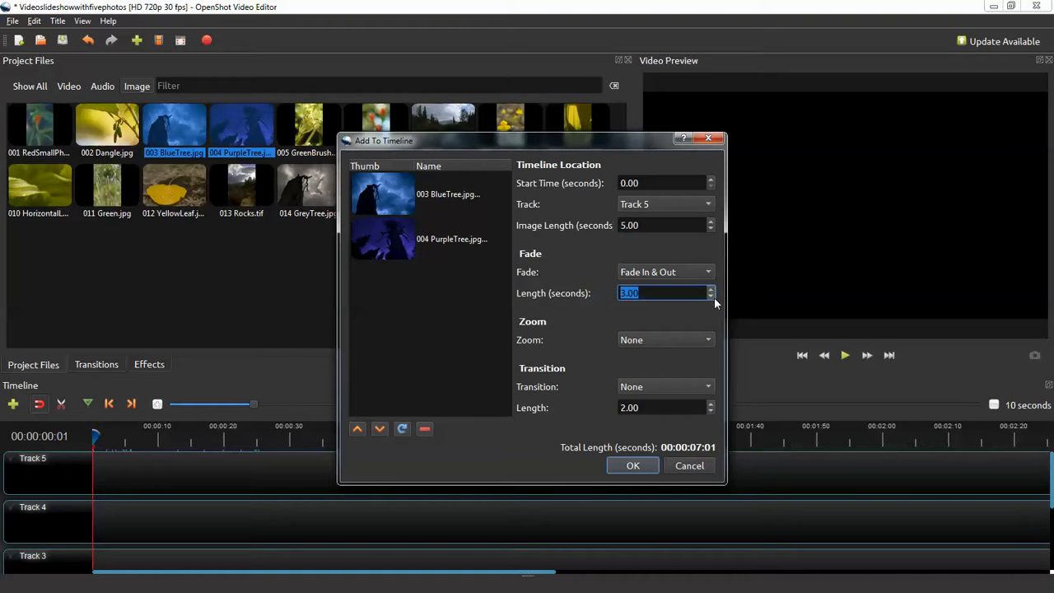
{"action": "left_click", "coordinate": [712, 296]}
{"action": "left_click", "coordinate": [713, 296]}
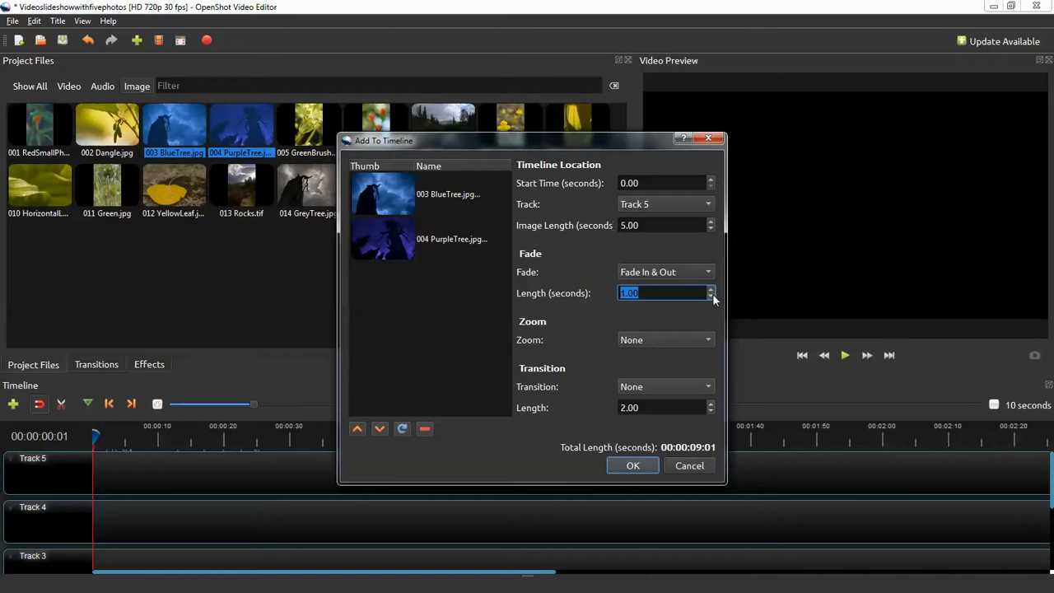
Choose Random zoom and add the two images to Track 5.
{"action": "left_click", "coordinate": [705, 341]}
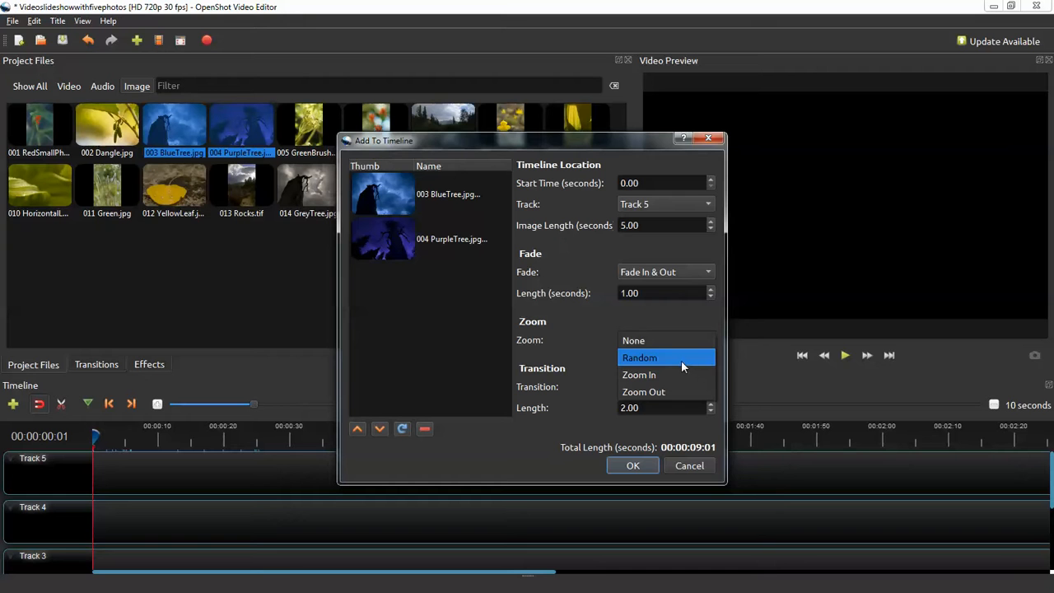
{"action": "left_click", "coordinate": [664, 357]}
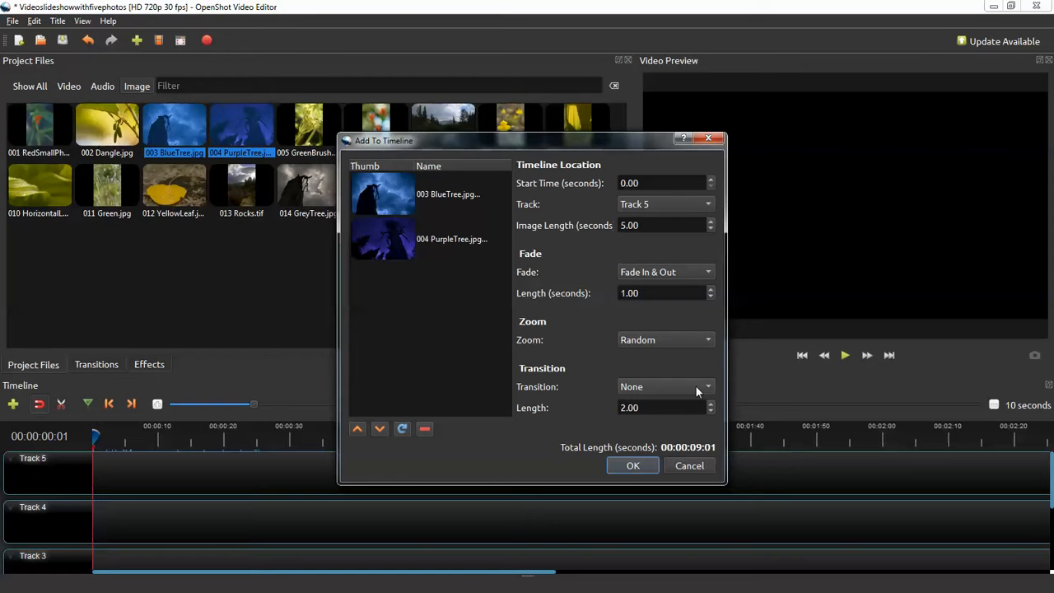
{"action": "left_click", "coordinate": [632, 466]}
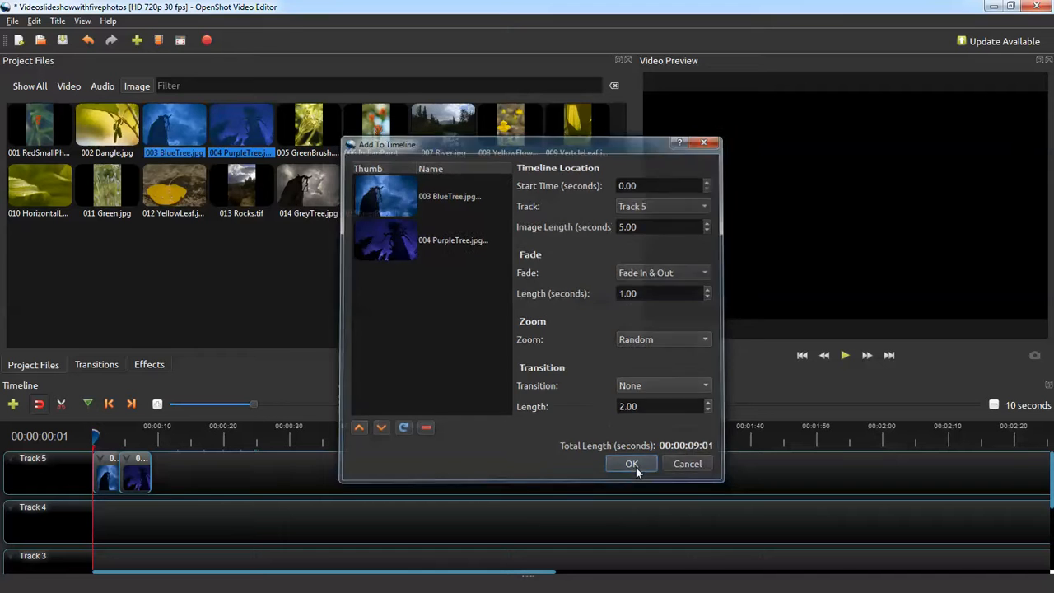
Play the preview of the two zooming, fading images through to the end of the second clip, then pause.
{"action": "left_click", "coordinate": [841, 360]}
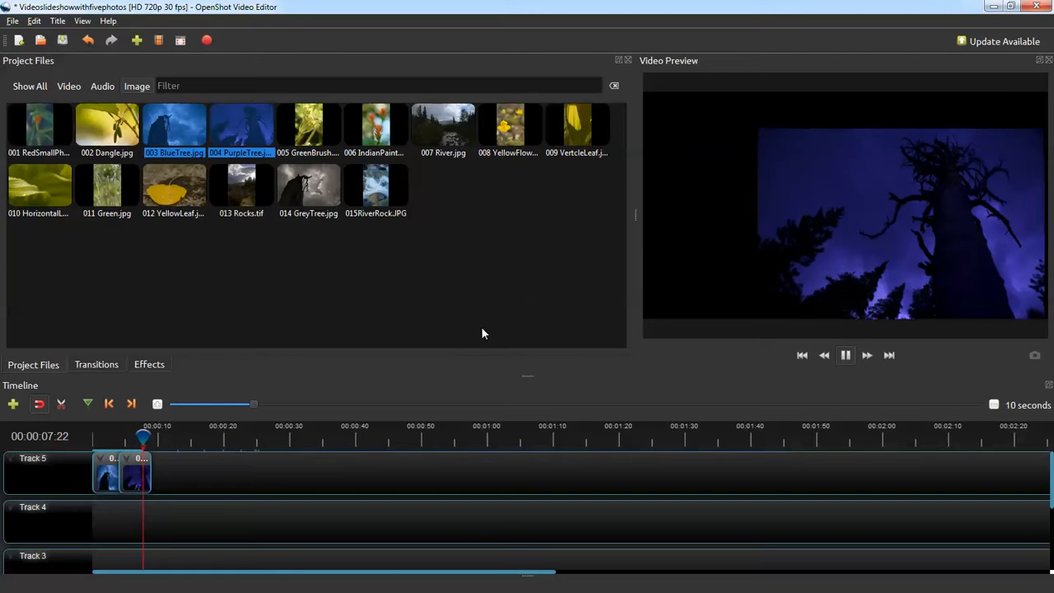
{"action": "left_click", "coordinate": [844, 355]}
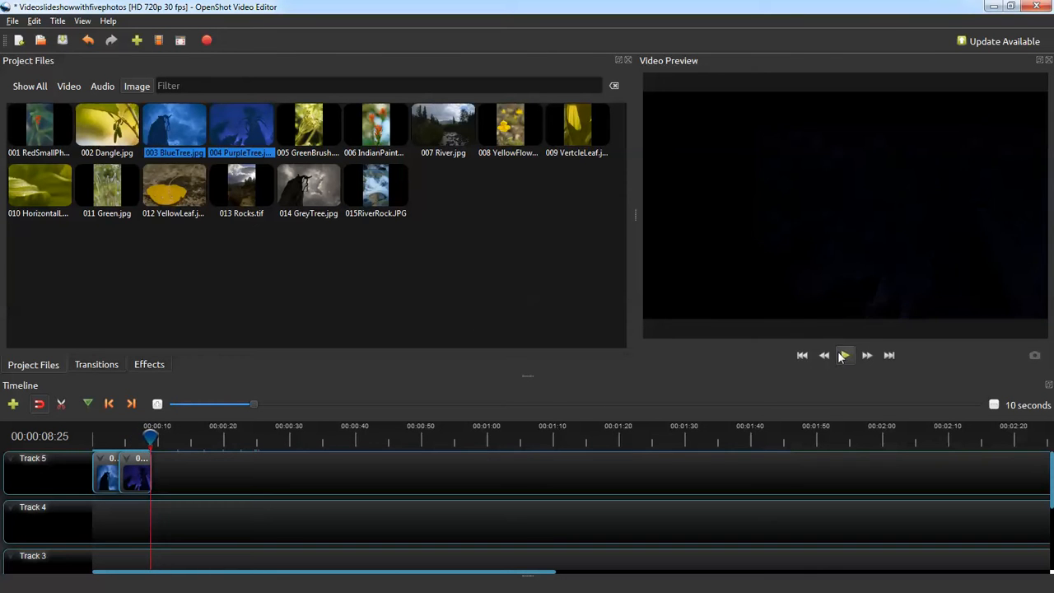
Clear Track 5 by removing both tree clips.
{"action": "right_click", "coordinate": [109, 462]}
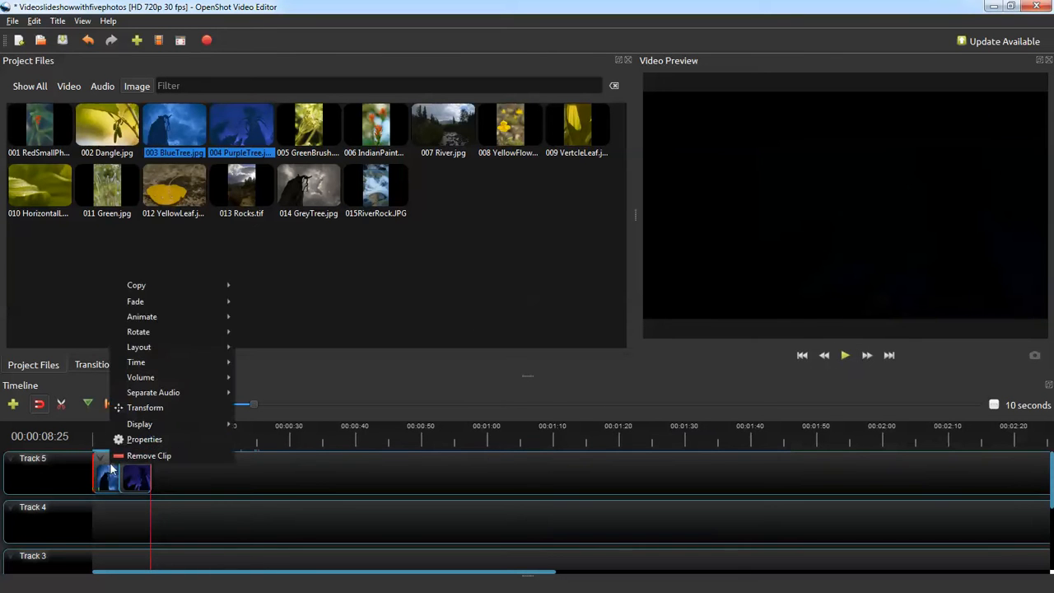
{"action": "left_click", "coordinate": [148, 458]}
{"action": "right_click", "coordinate": [142, 470]}
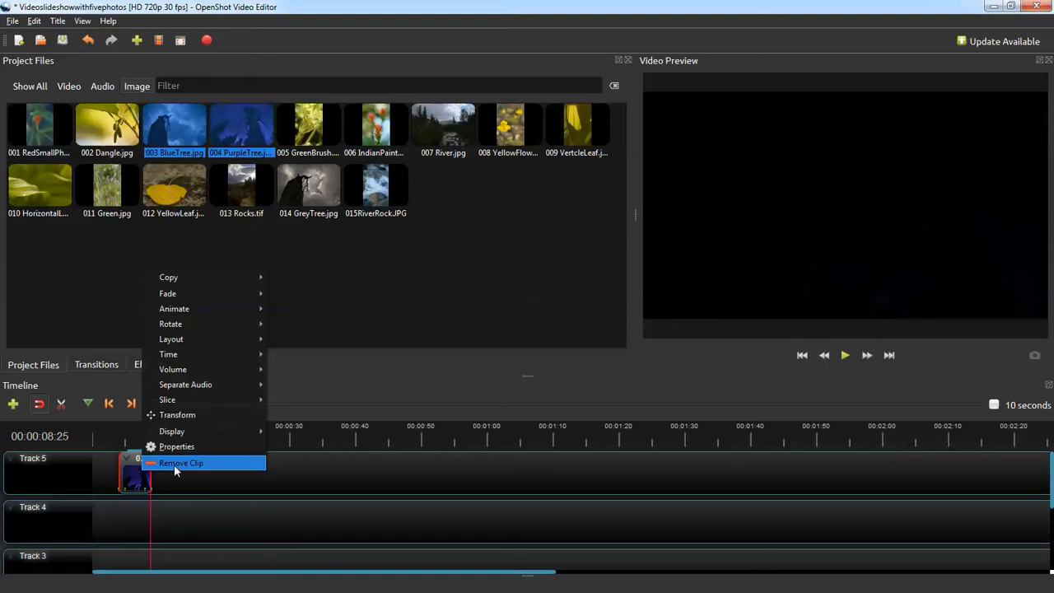
{"action": "left_click", "coordinate": [173, 463]}
Move the playhead to the start and prepare to add both selected images to the timeline with an image length of 5 seconds.
{"action": "left_click_drag", "start_coordinate": [152, 435], "coordinate": [64, 437]}
{"action": "right_click", "coordinate": [236, 135]}
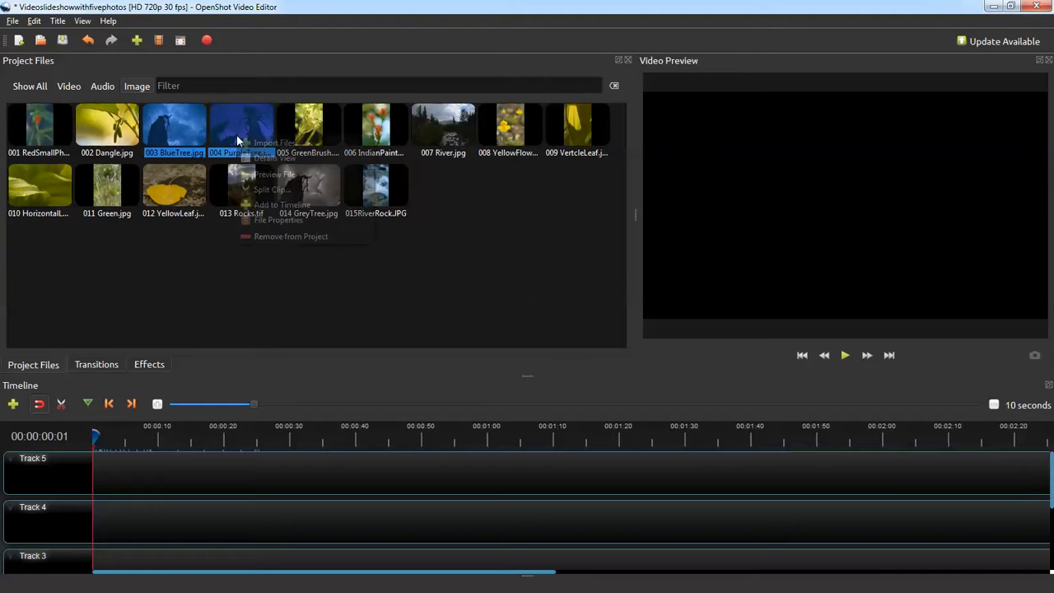
{"action": "left_click", "coordinate": [279, 203]}
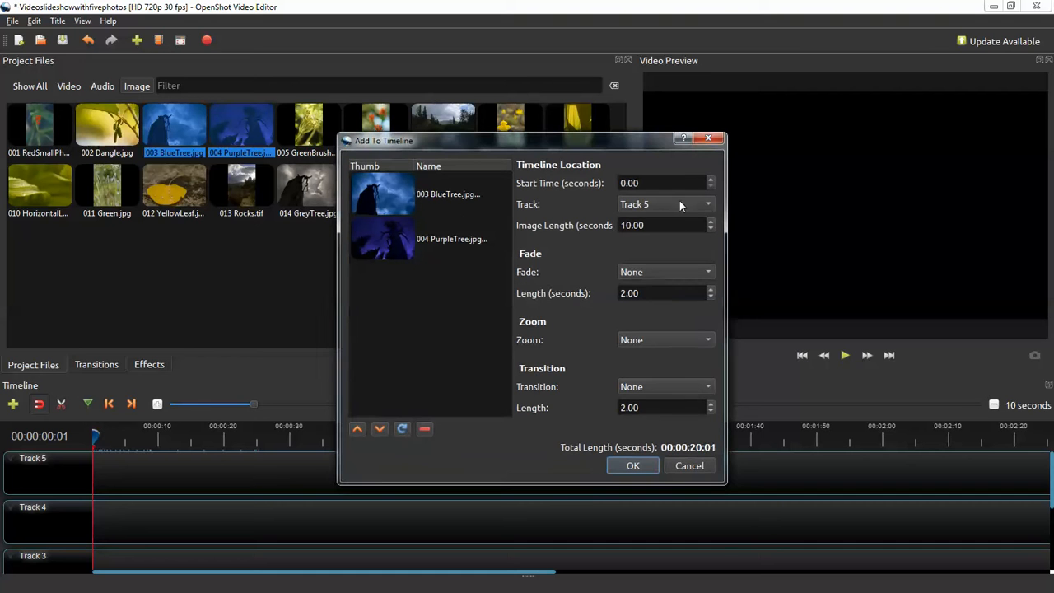
{"action": "left_click_drag", "start_coordinate": [667, 224], "coordinate": [575, 224]}
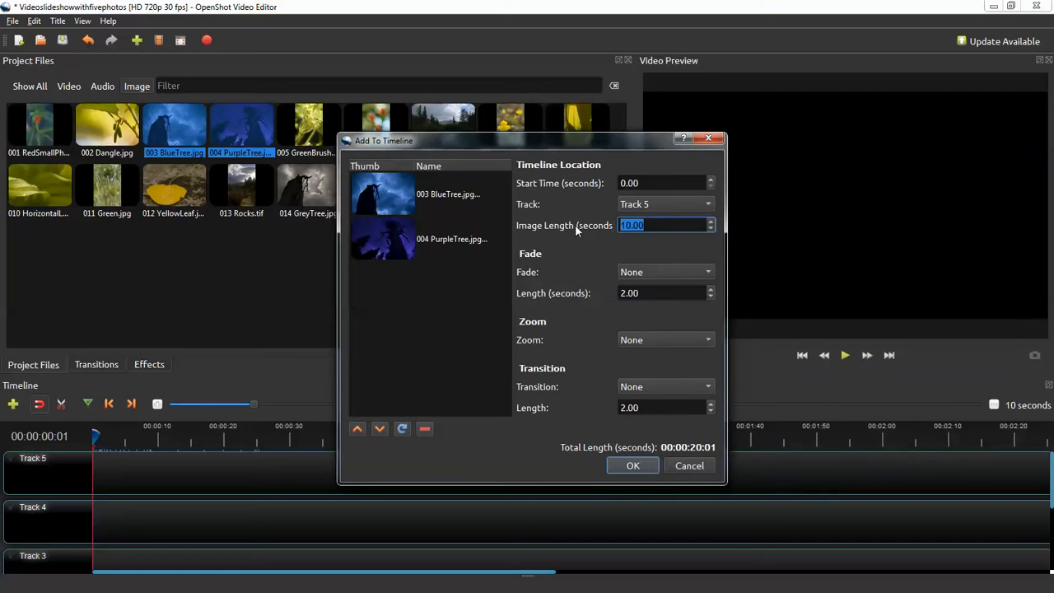
{"action": "type", "text": "5"}
Set the two images to Fade In & Out with a 1-second length and choose Random zoom.
{"action": "left_click", "coordinate": [707, 279]}
{"action": "left_click", "coordinate": [682, 323]}
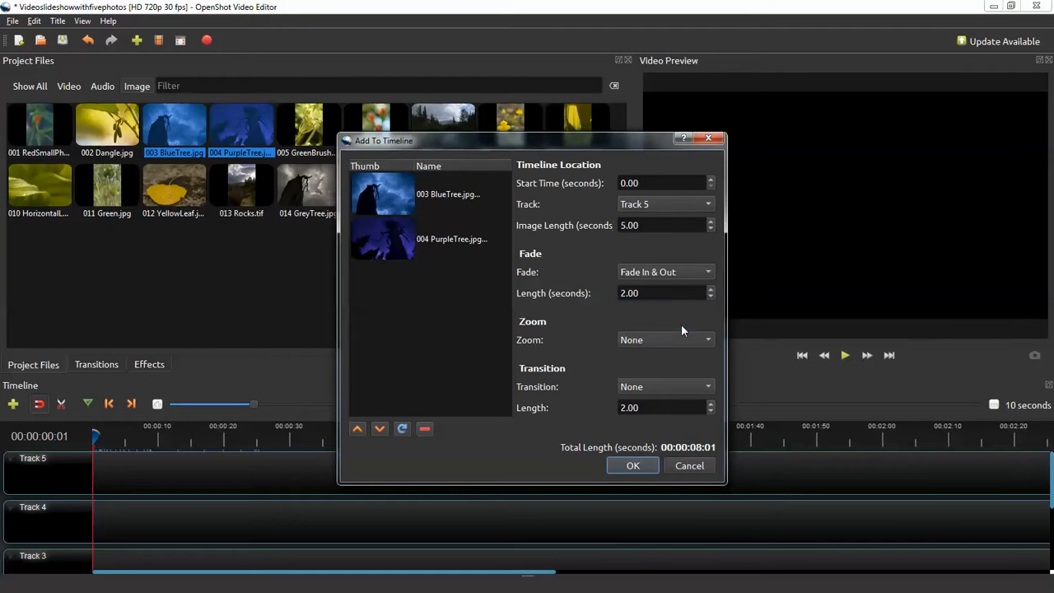
{"action": "left_click", "coordinate": [712, 289]}
{"action": "left_click", "coordinate": [711, 296]}
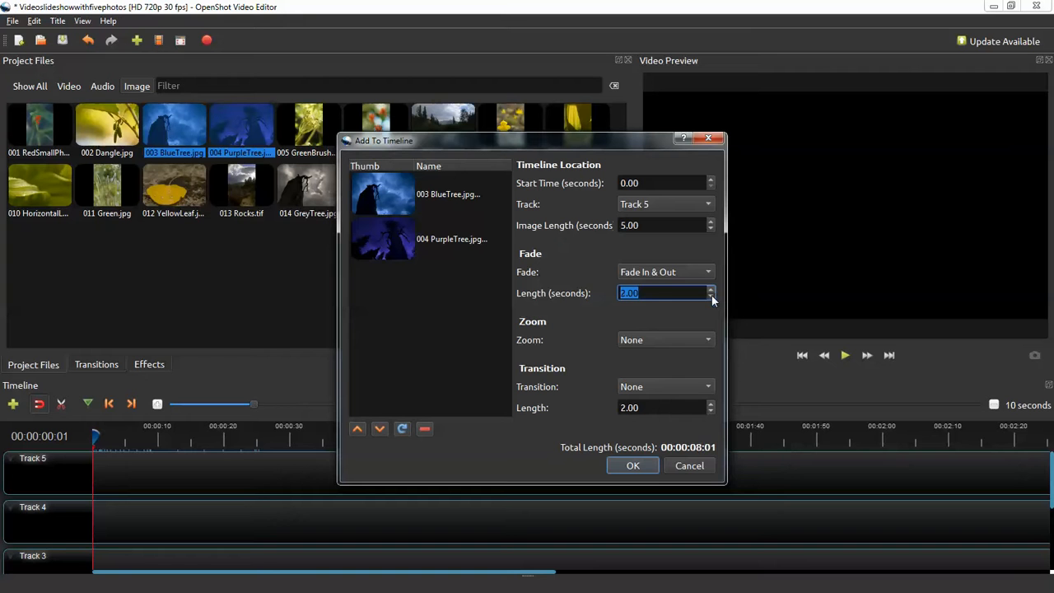
{"action": "left_click", "coordinate": [702, 340]}
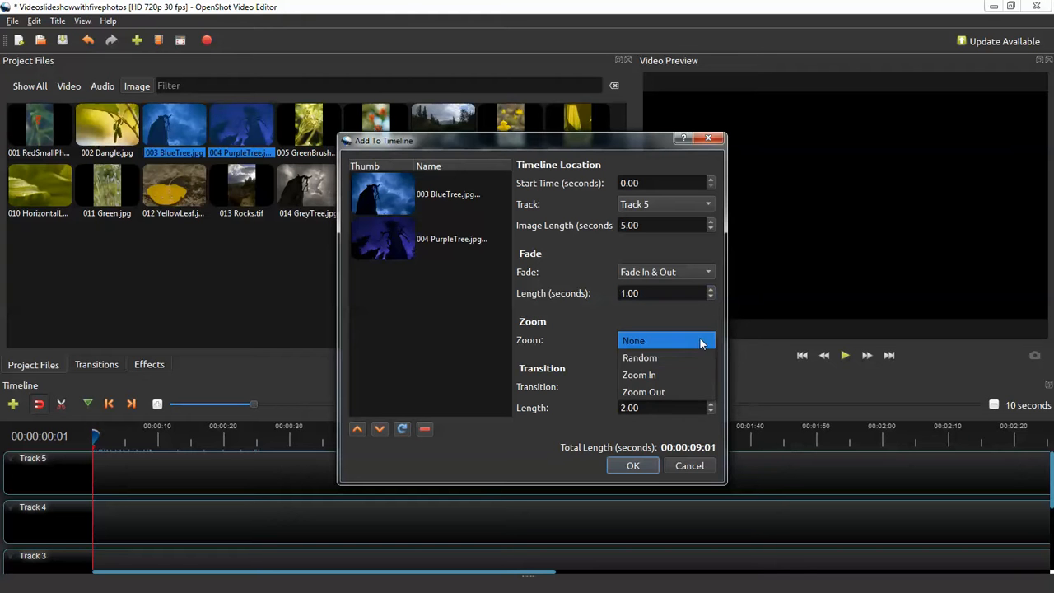
{"action": "left_click", "coordinate": [673, 364]}
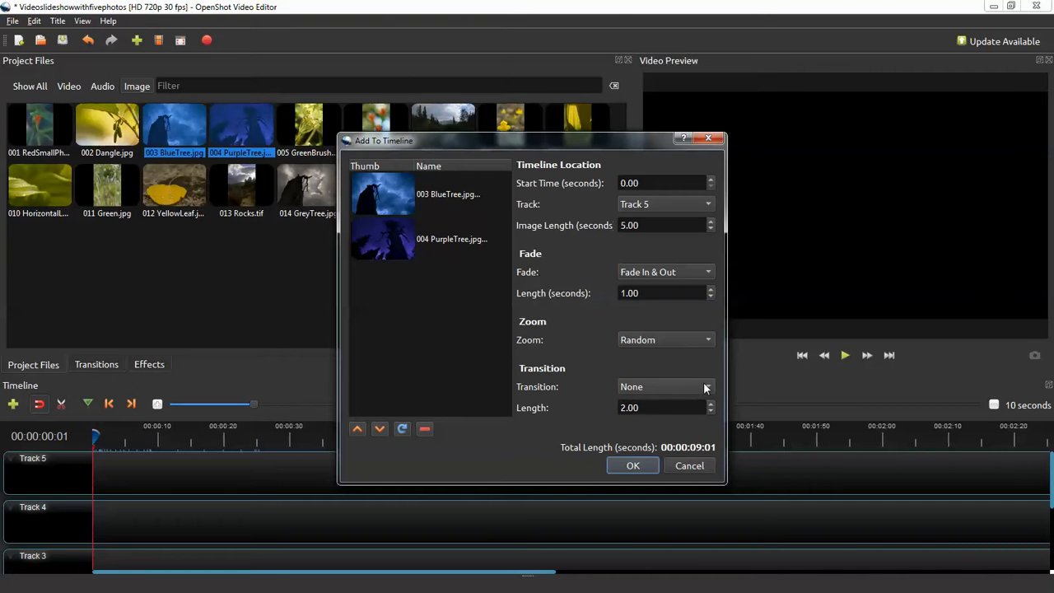
Add the two tree images to Track 5 with a 1-second Barr ripple 10 transition and preview the result.
{"action": "left_click", "coordinate": [693, 385]}
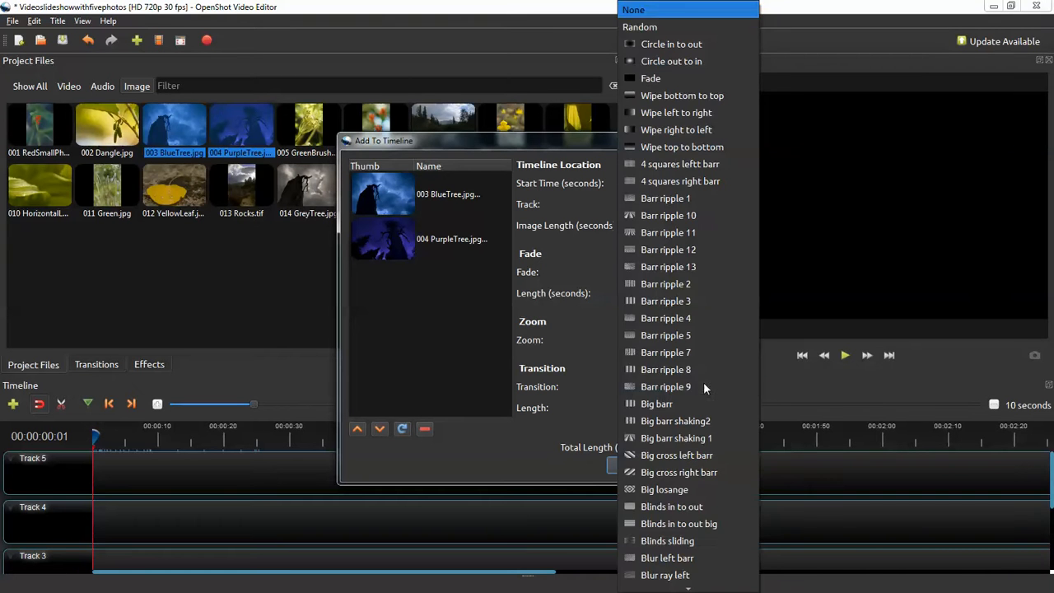
{"action": "left_click", "coordinate": [678, 219]}
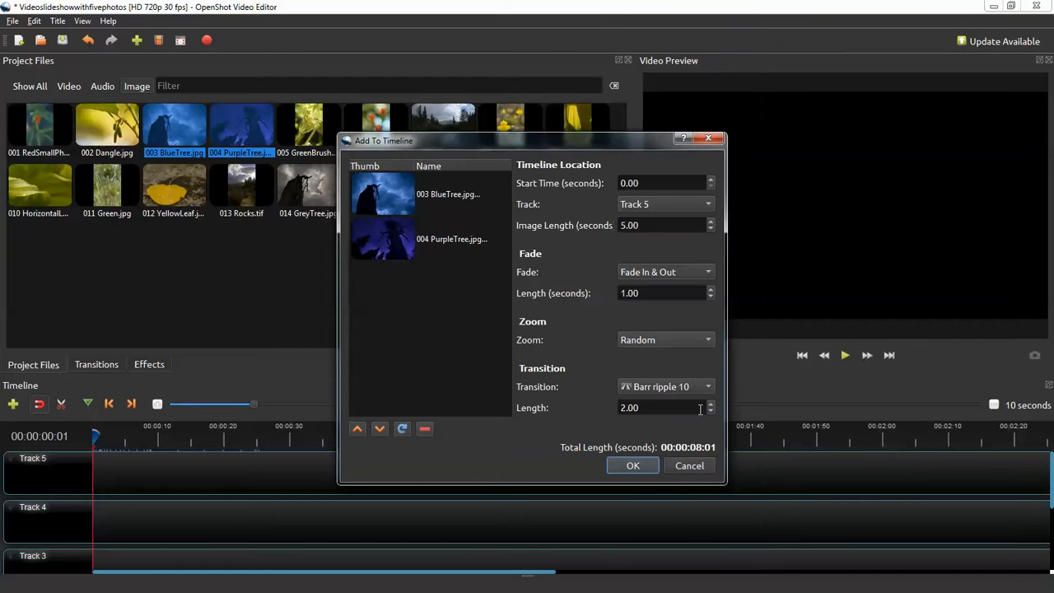
{"action": "left_click", "coordinate": [711, 410]}
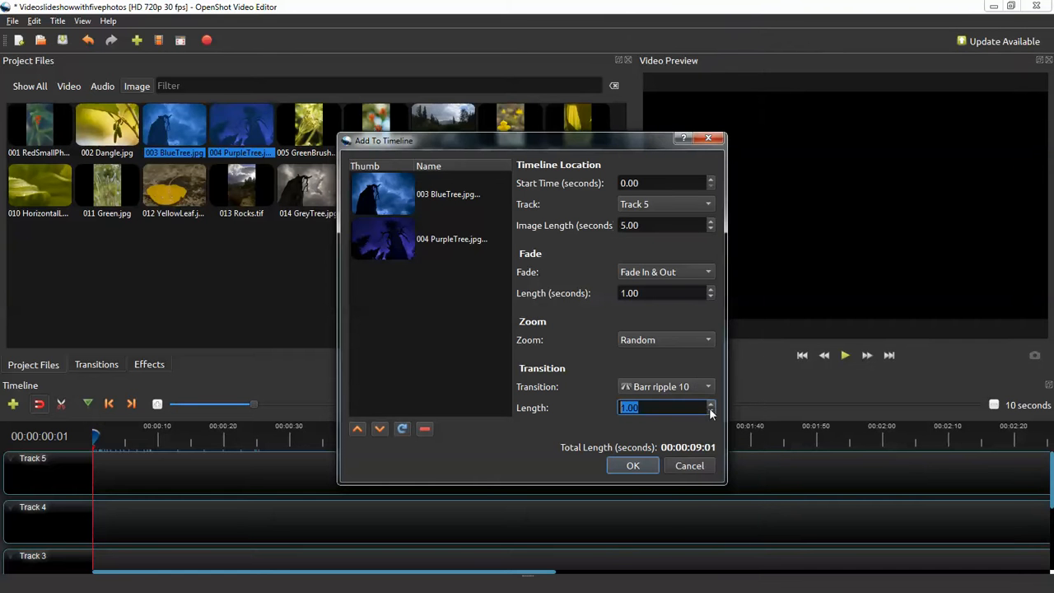
{"action": "left_click", "coordinate": [636, 466]}
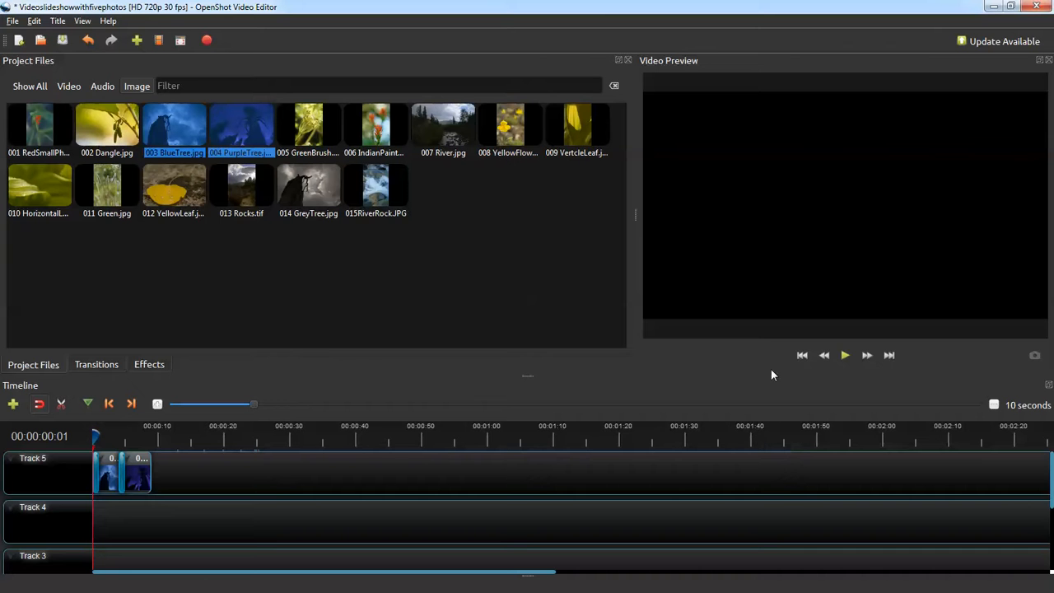
{"action": "left_click", "coordinate": [845, 360]}
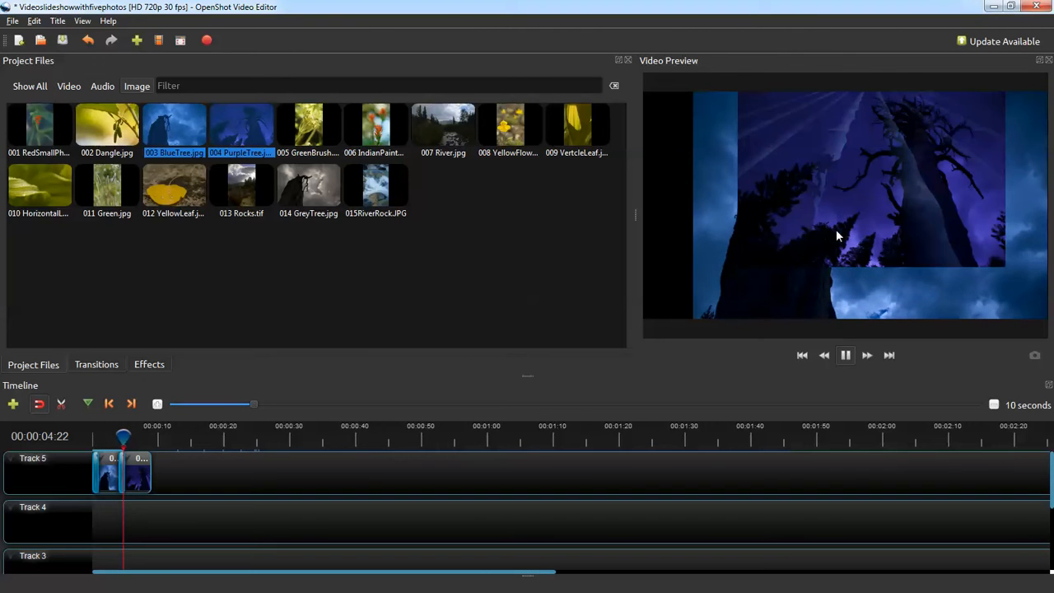
{"action": "key", "text": "space"}
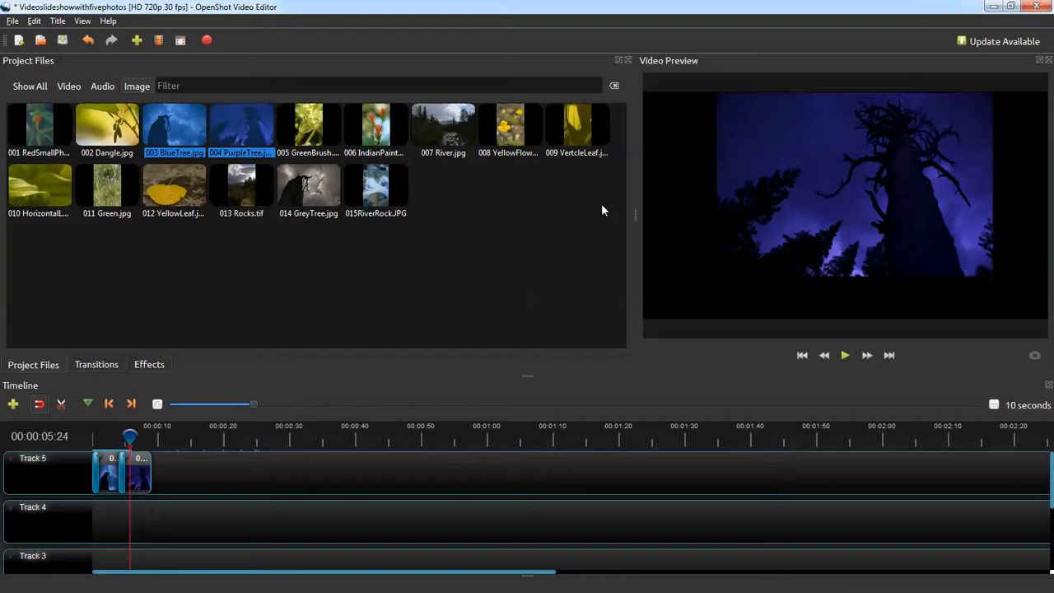
Clear Track 5 by removing both tree clips and both transitions.
{"action": "right_click", "coordinate": [110, 468]}
{"action": "left_click", "coordinate": [142, 460]}
{"action": "right_click", "coordinate": [142, 471]}
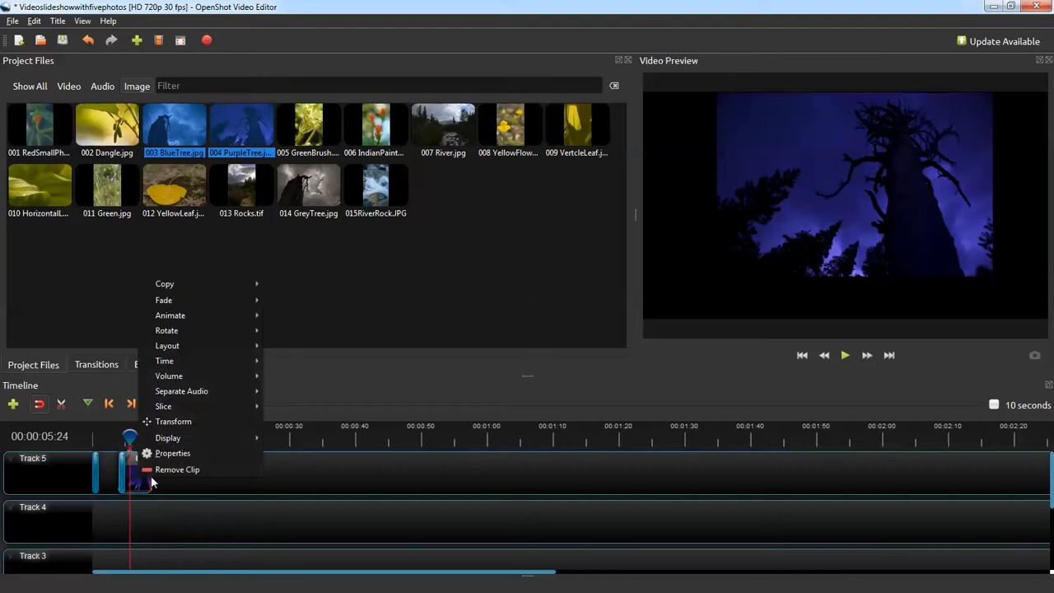
{"action": "left_click", "coordinate": [150, 469]}
{"action": "right_click", "coordinate": [122, 476]}
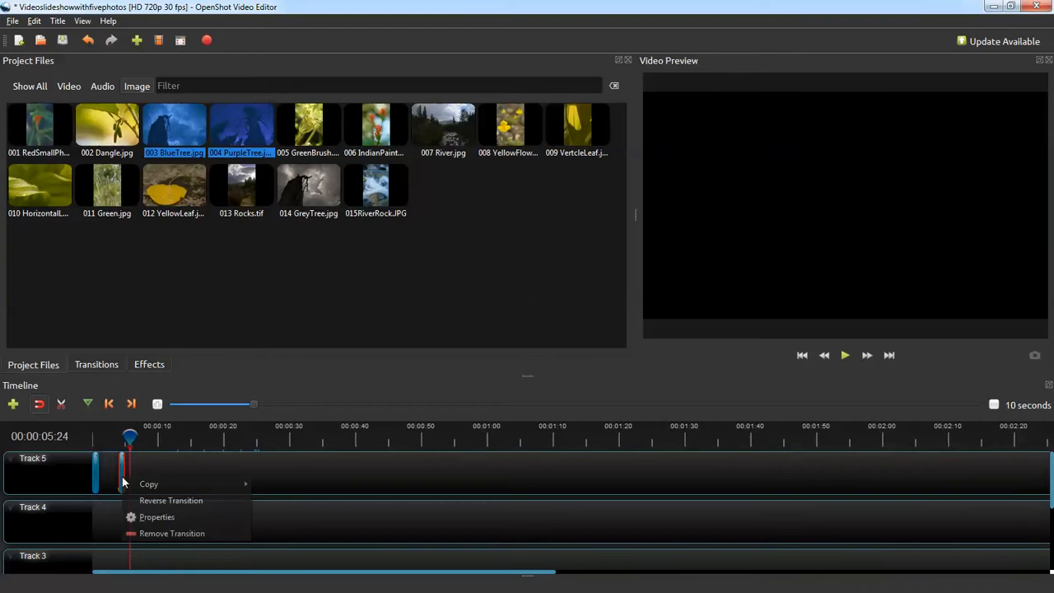
{"action": "left_click", "coordinate": [145, 532]}
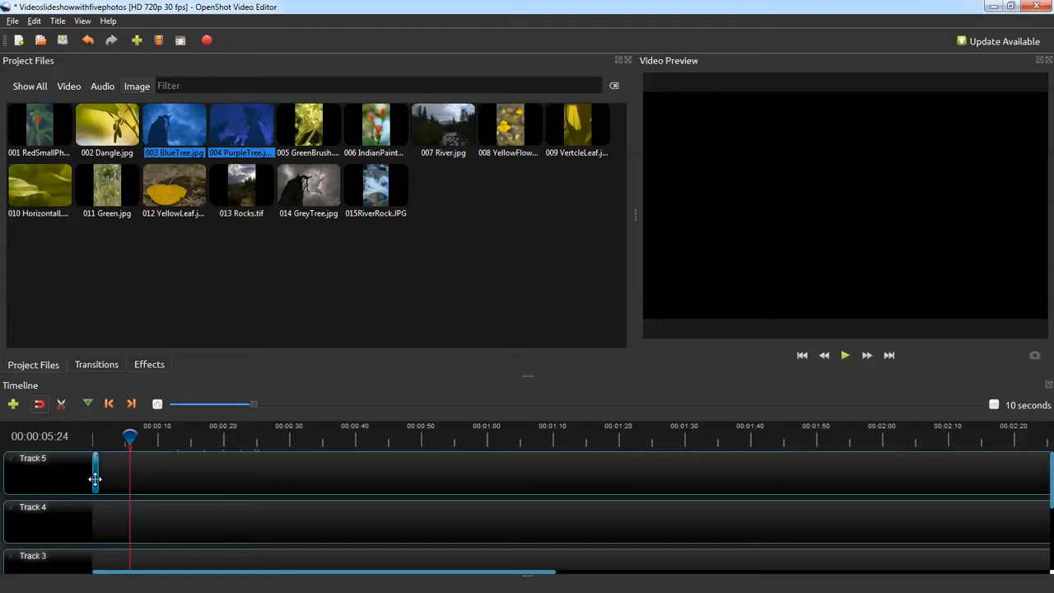
{"action": "right_click", "coordinate": [94, 478]}
{"action": "left_click", "coordinate": [125, 537]}
Move the playhead to the start and prepare to add all project images to the timeline with an image length of 5 seconds.
{"action": "left_click_drag", "start_coordinate": [130, 437], "coordinate": [81, 442]}
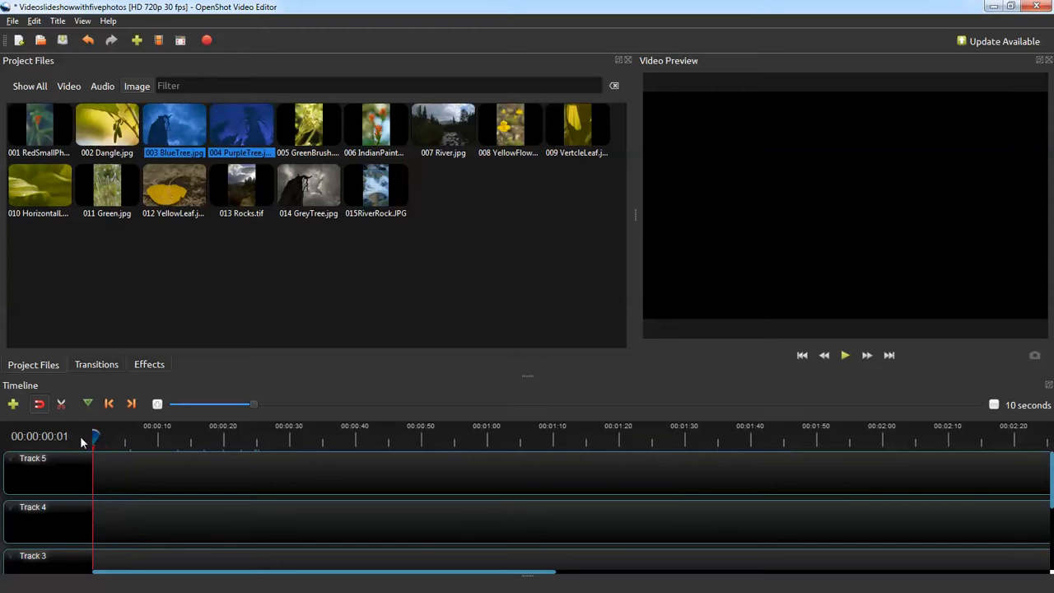
{"action": "left_click", "coordinate": [254, 196]}
{"action": "key", "text": "ctrl+a"}
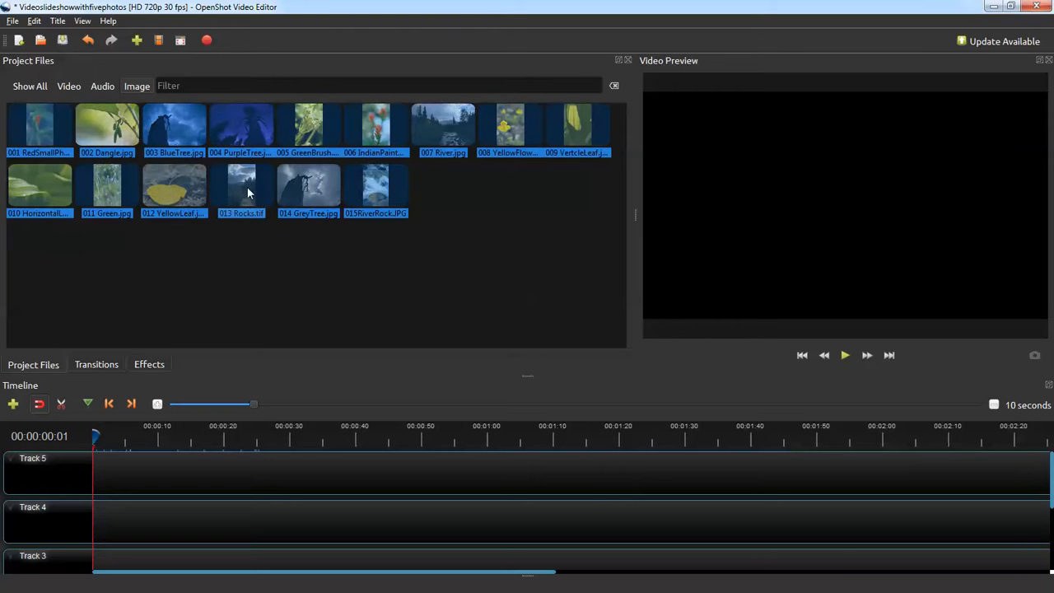
{"action": "right_click", "coordinate": [236, 179]}
{"action": "left_click", "coordinate": [282, 248]}
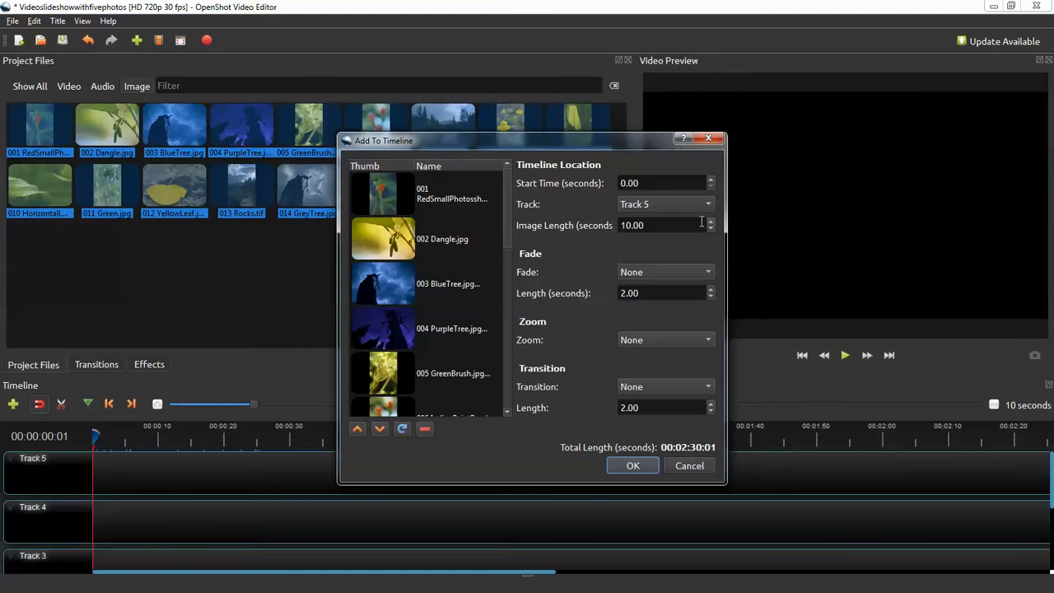
{"action": "double_click", "coordinate": [701, 221]}
{"action": "type", "text": "5"}
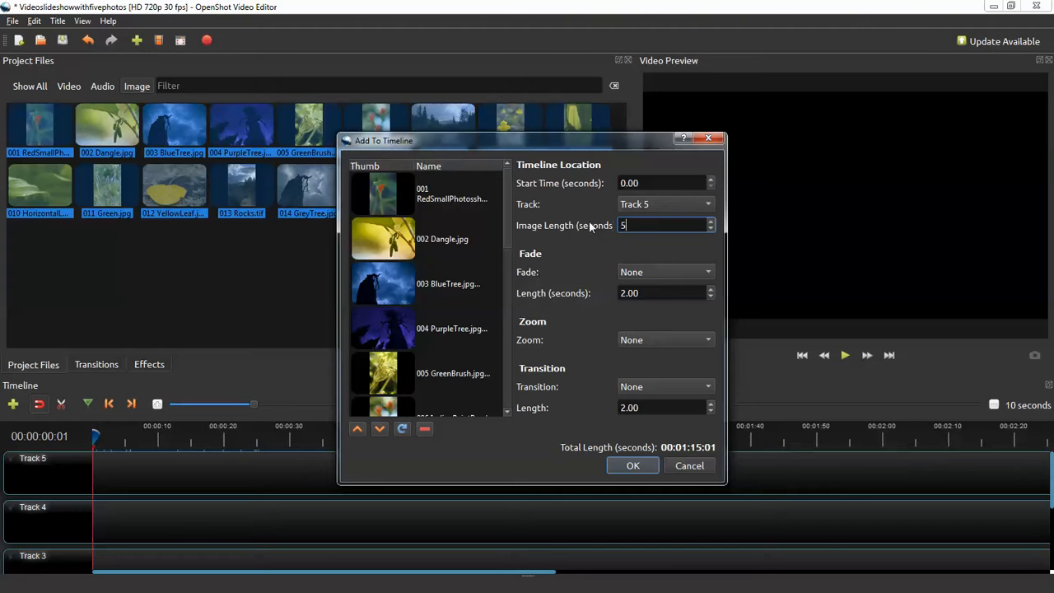
Add all the images to Track 5 with a 1-second Fade In & Out, Random zoom and no transition.
{"action": "left_click", "coordinate": [700, 272]}
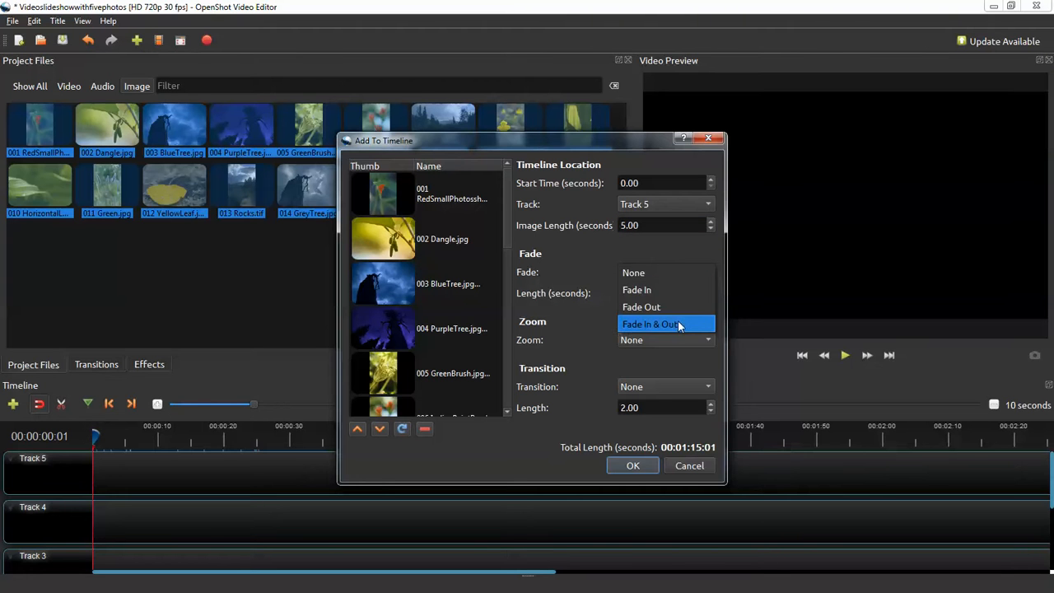
{"action": "left_click", "coordinate": [678, 322]}
{"action": "left_click", "coordinate": [711, 296]}
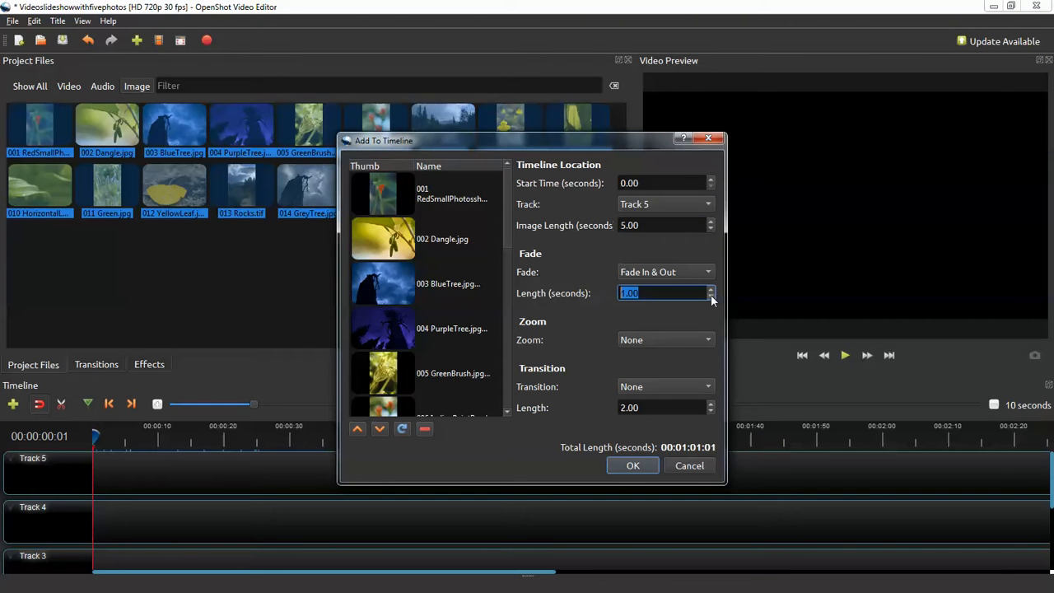
{"action": "left_click", "coordinate": [703, 342]}
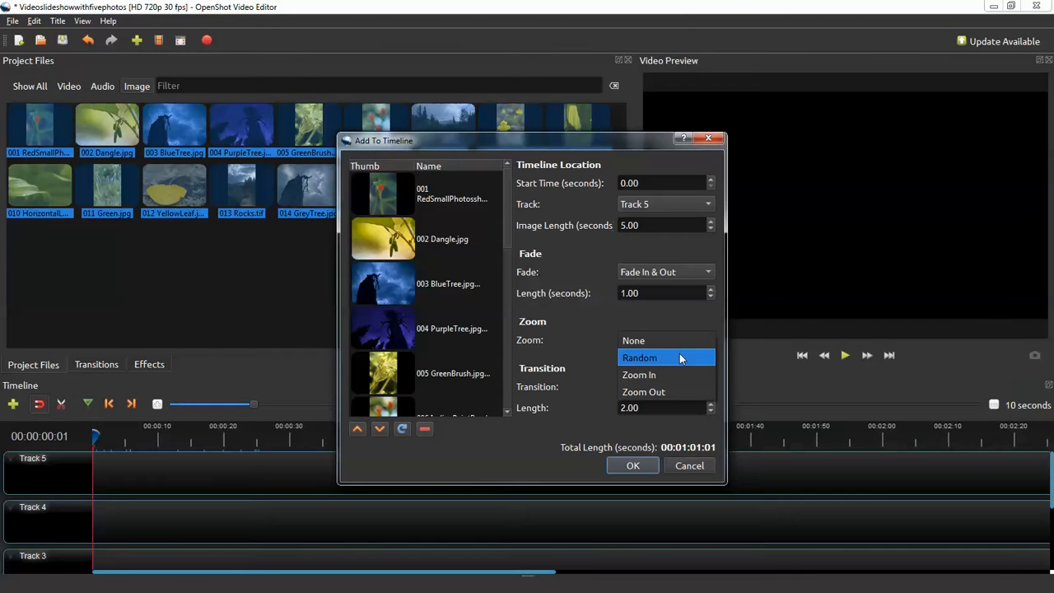
{"action": "left_click", "coordinate": [680, 357]}
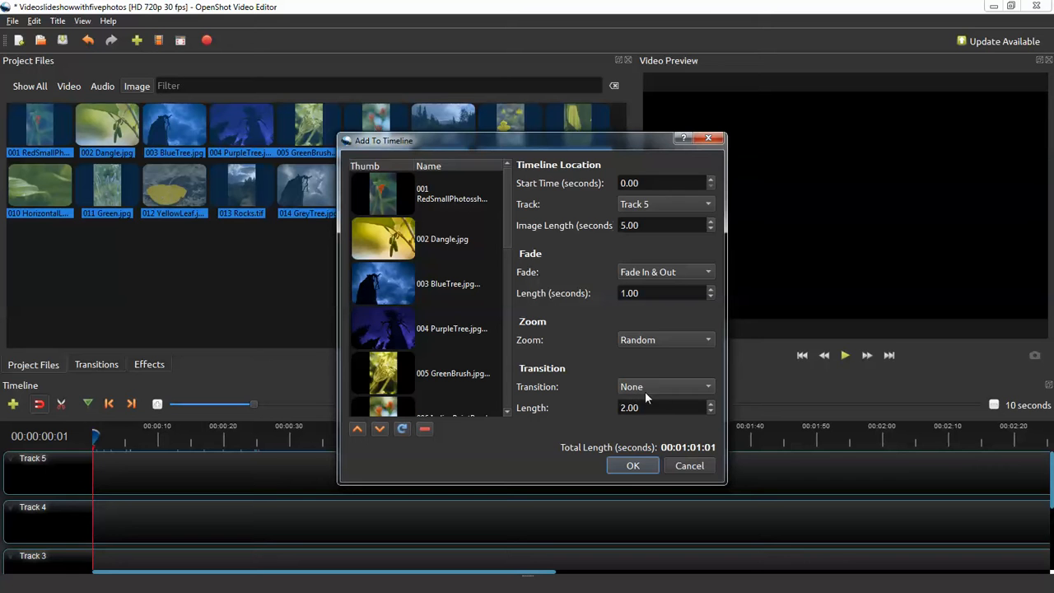
{"action": "left_click", "coordinate": [642, 466]}
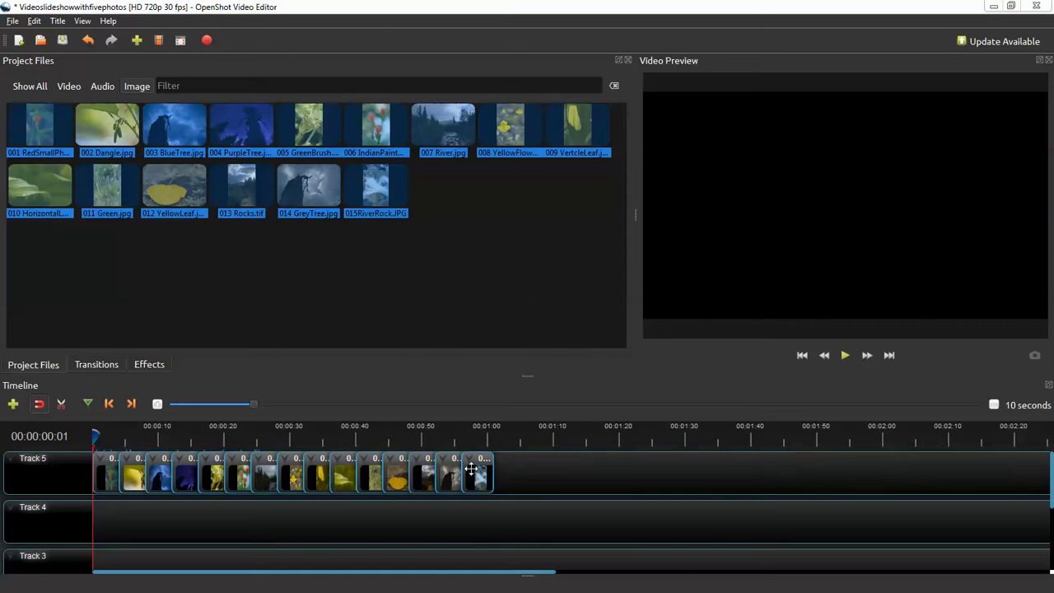
Play the slideshow preview from the start into the second image, then pause.
{"action": "left_click", "coordinate": [846, 356]}
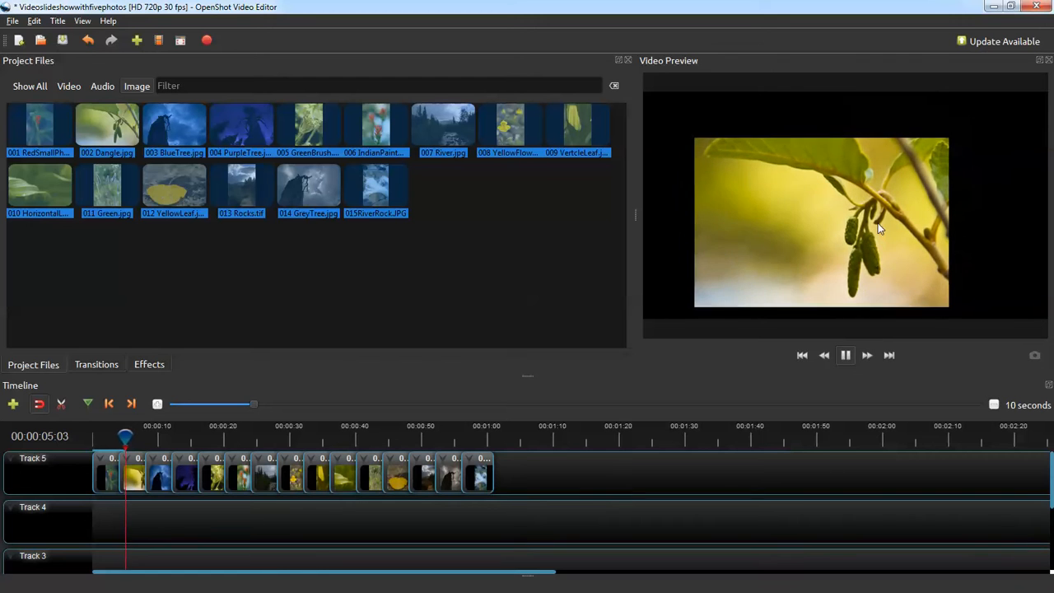
{"action": "left_click", "coordinate": [847, 359]}
{"action": "left_click", "coordinate": [15, 21]}
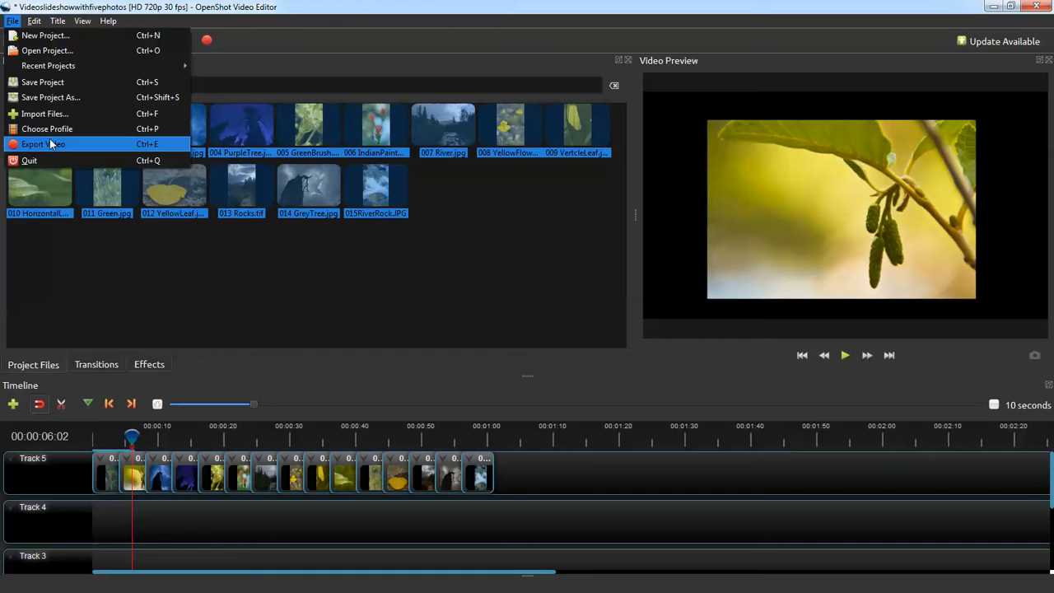
{"action": "left_click", "coordinate": [58, 21]}
{"action": "mouse_move", "coordinate": [13, 21]}
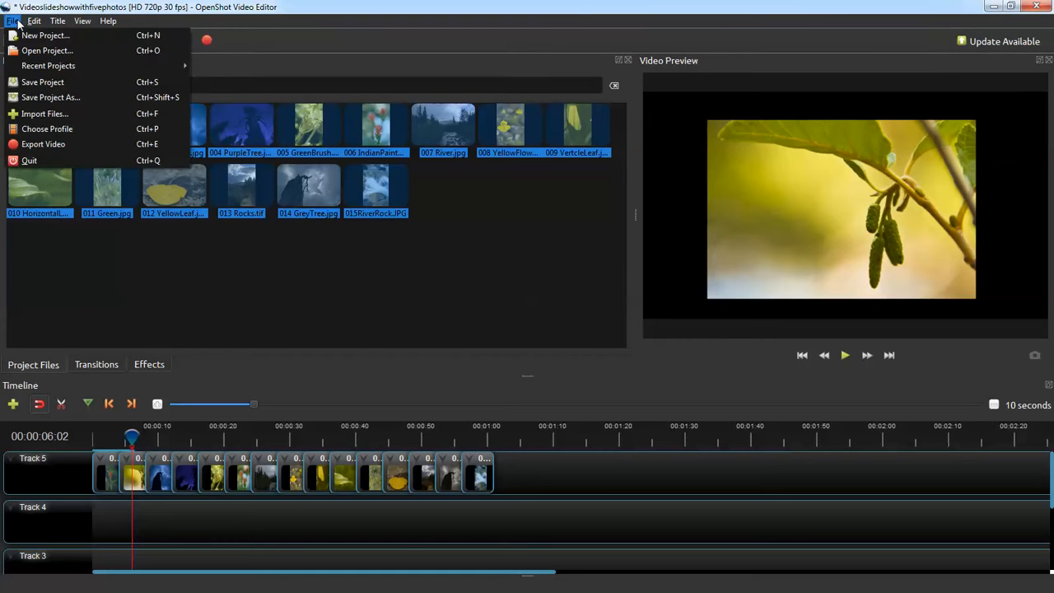
{"action": "key", "text": "Escape"}
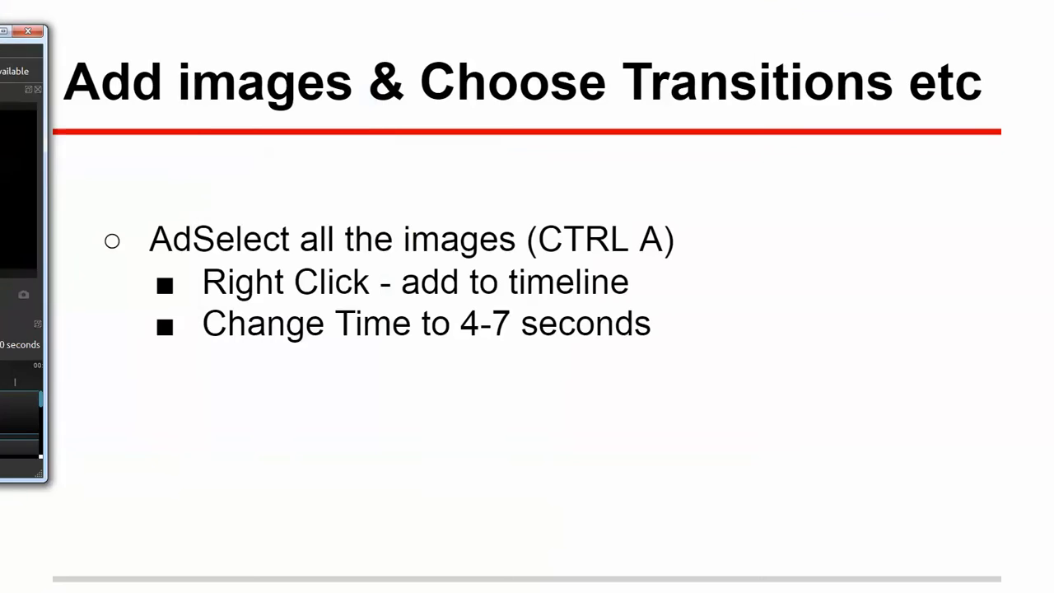
{"action": "key", "text": "Right"}
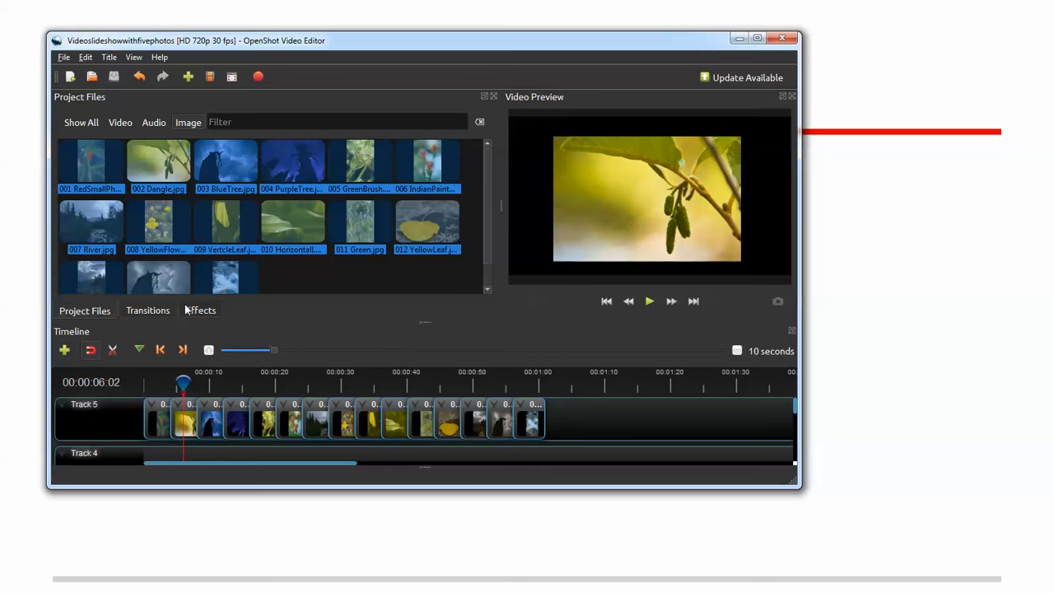
Place a Barr ripple 1 transition over the yellow leaf clip on Track 5 and shorten it to within that clip.
{"action": "left_click", "coordinate": [151, 312]}
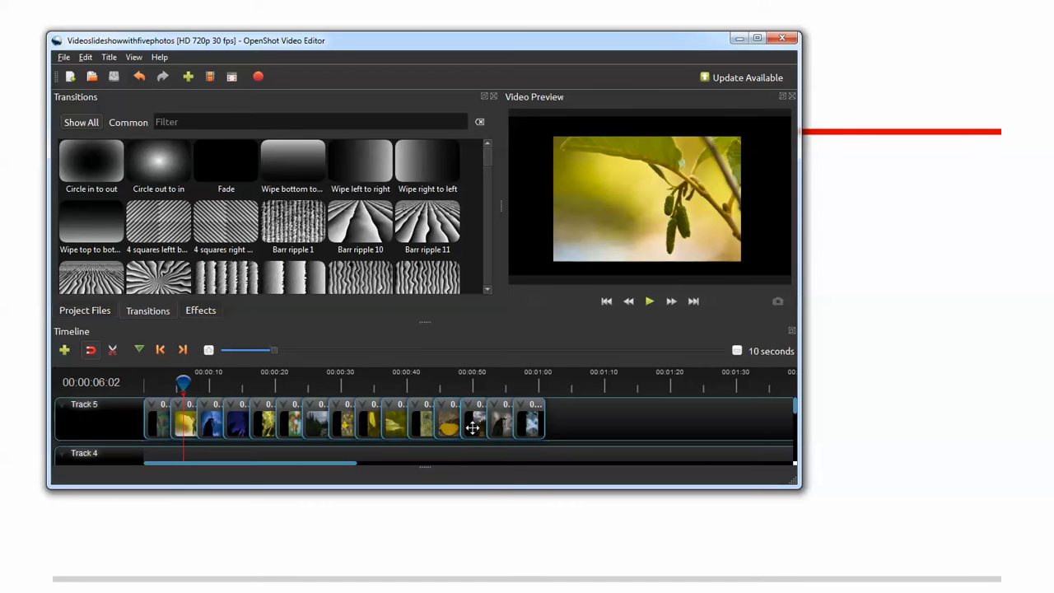
{"action": "left_click_drag", "start_coordinate": [295, 221], "coordinate": [446, 403]}
{"action": "left_click_drag", "start_coordinate": [436, 400], "coordinate": [435, 400]}
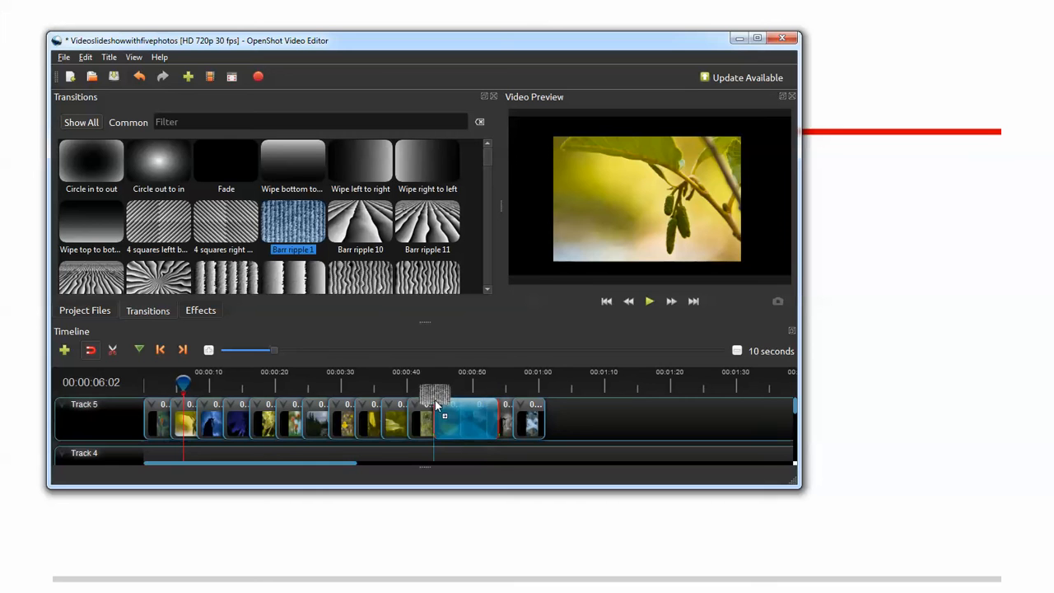
{"action": "left_click_drag", "start_coordinate": [498, 420], "coordinate": [452, 418]}
Remove the Barr ripple 1 transition from Track 5.
{"action": "right_click", "coordinate": [449, 420]}
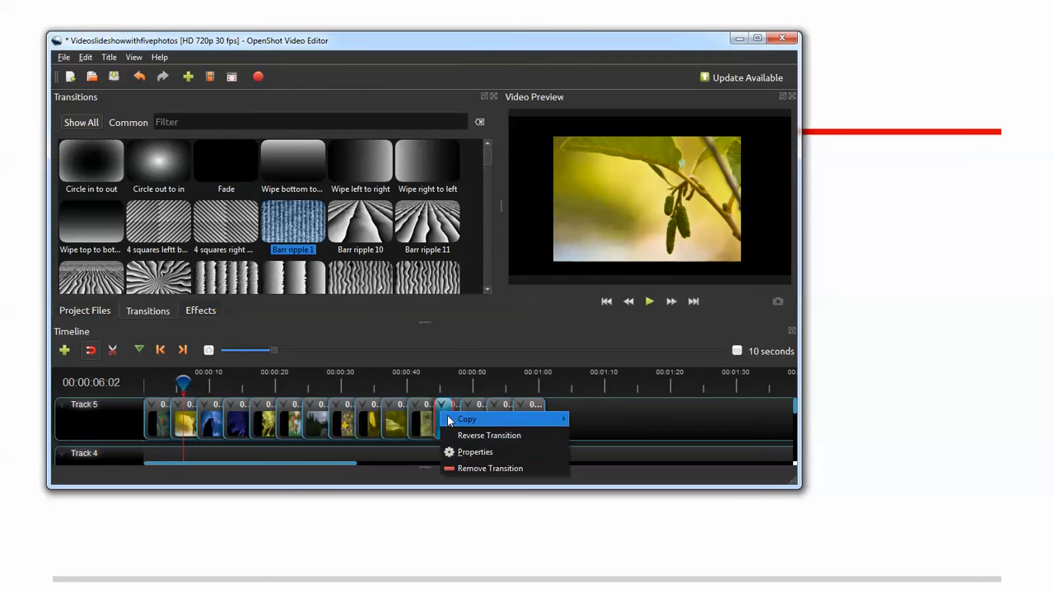
{"action": "left_click", "coordinate": [494, 468]}
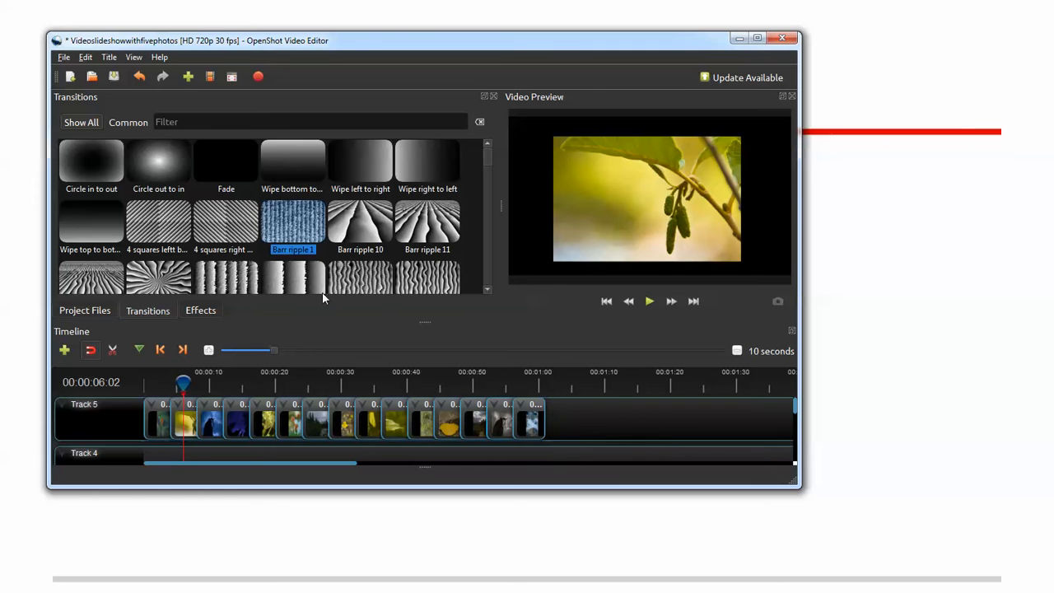
{"action": "left_click", "coordinate": [90, 124]}
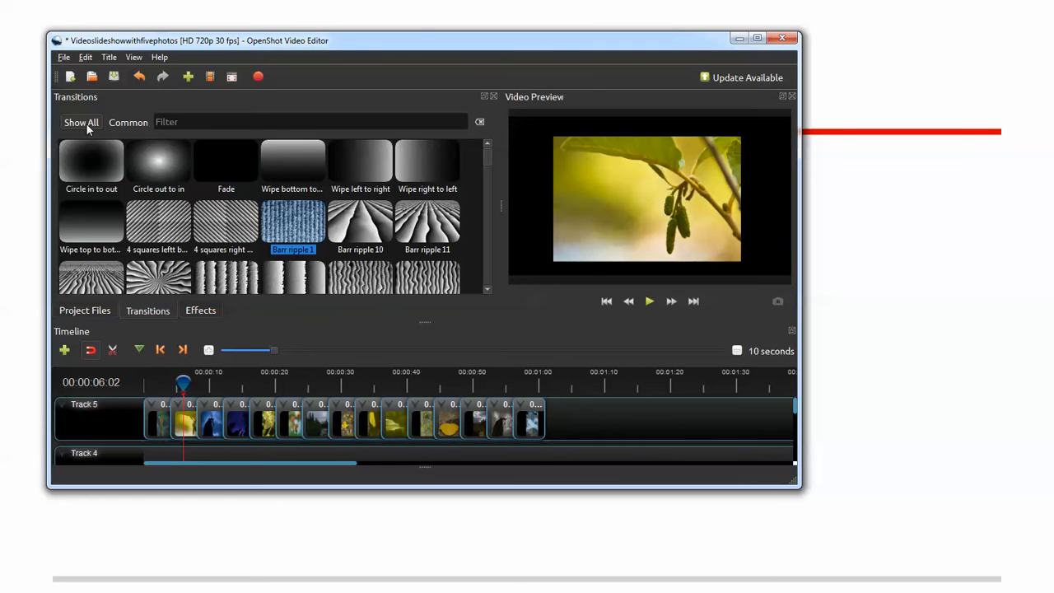
Add another image from the project files at the end of Track 5, overlapping the last clip to create a transition.
{"action": "left_click", "coordinate": [90, 311]}
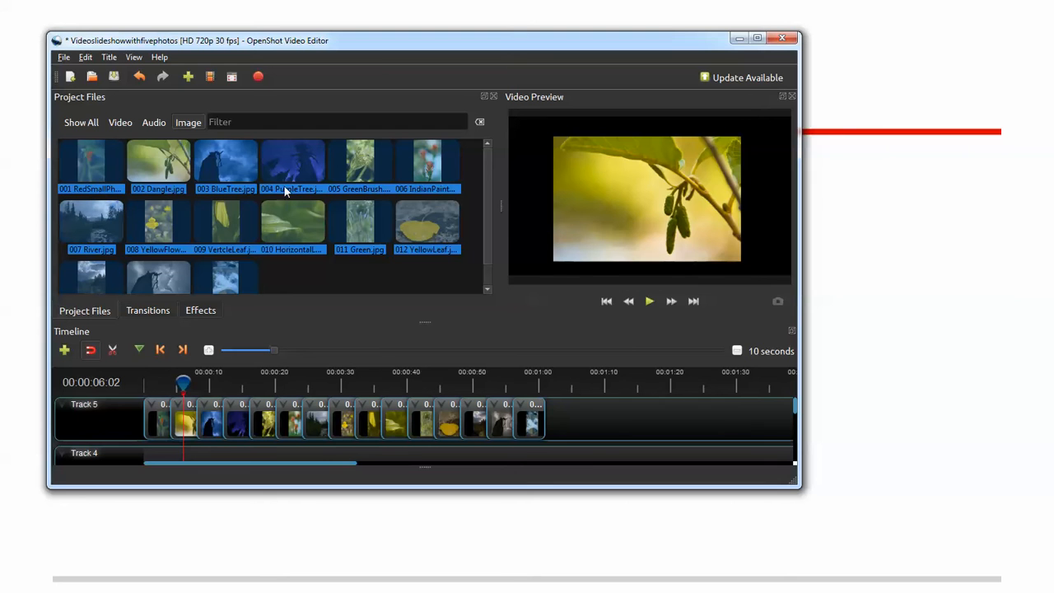
{"action": "left_click_drag", "start_coordinate": [420, 237], "coordinate": [565, 413]}
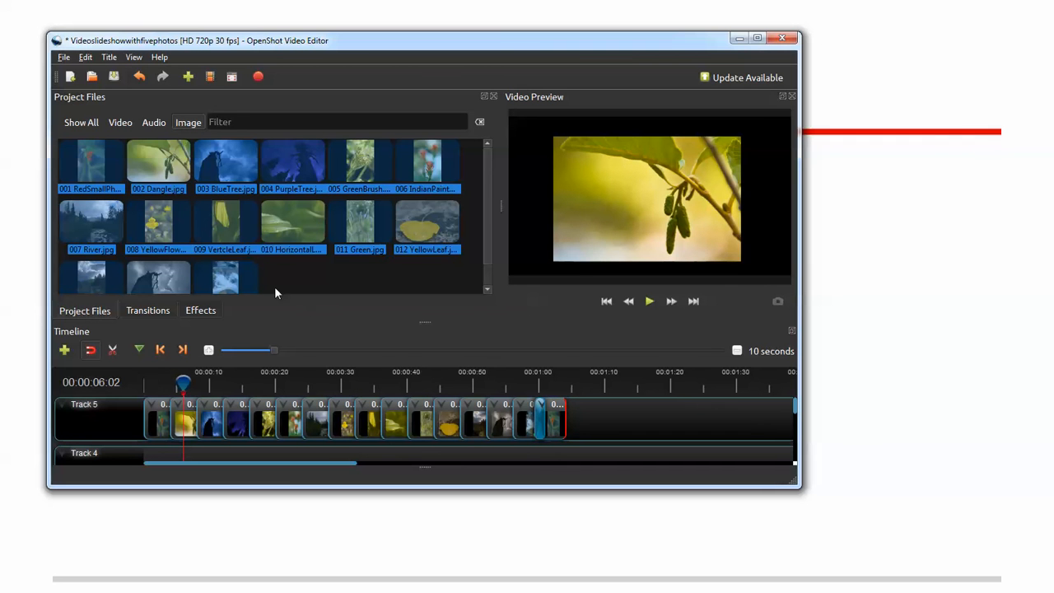